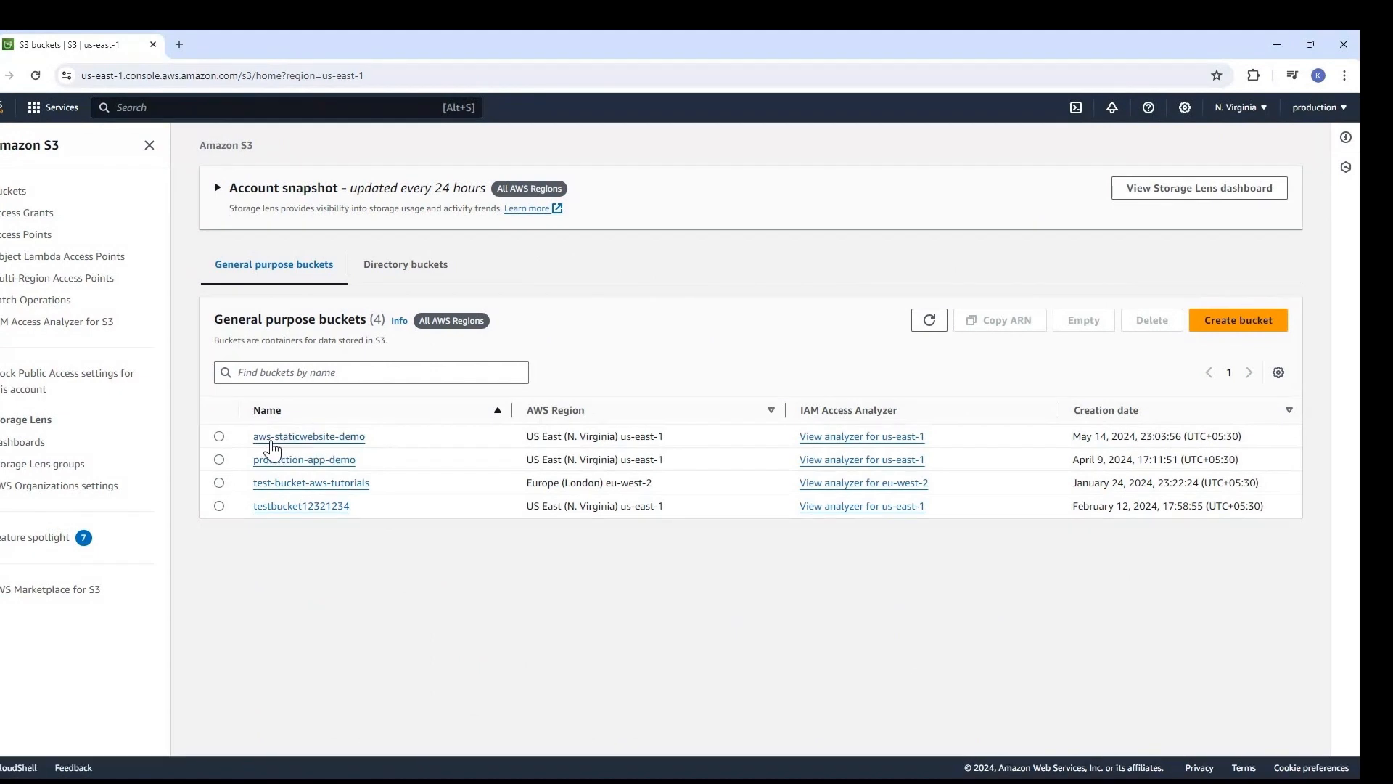
Step: Upload index.html, sign-up.html and style.css from the video1-static-website folder to the aws-staticwebsite-demo bucket
click(342, 439)
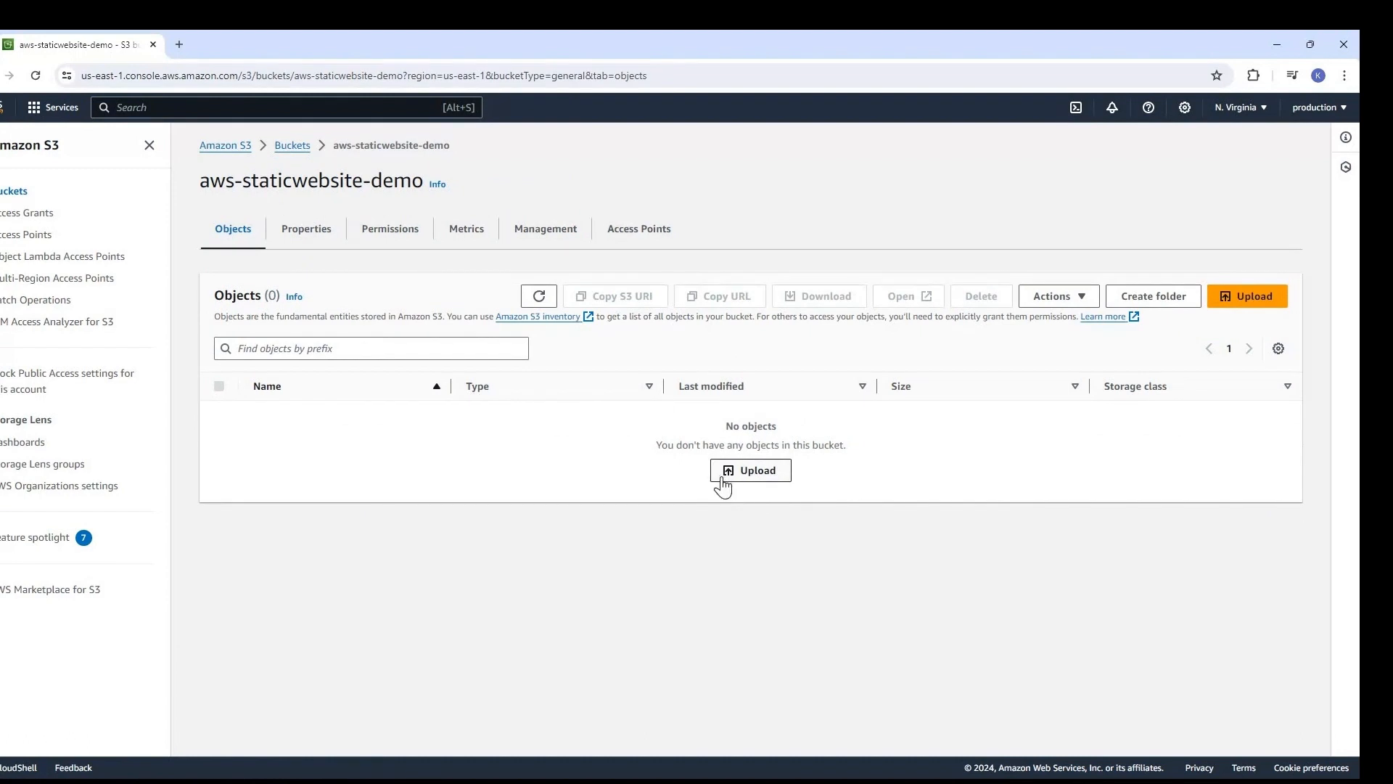
click(753, 482)
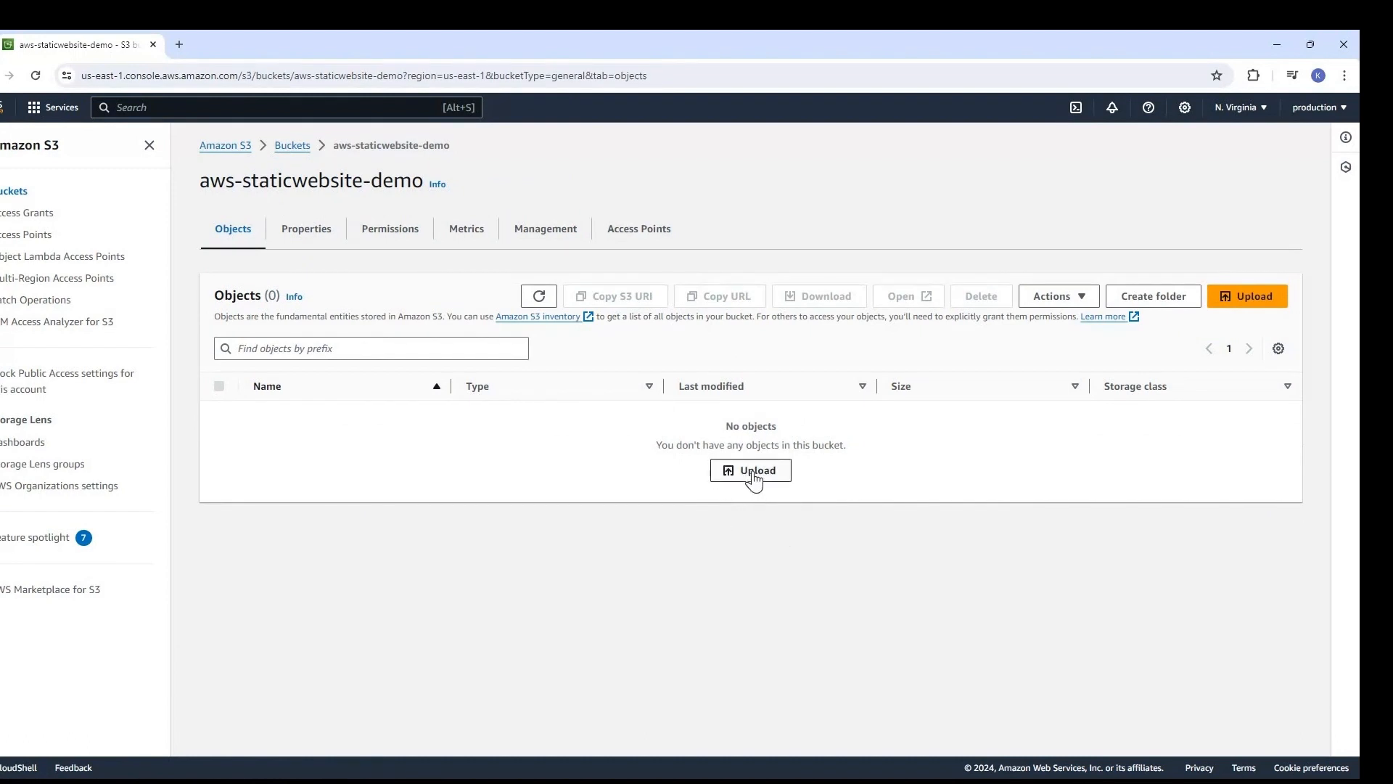
click(1244, 295)
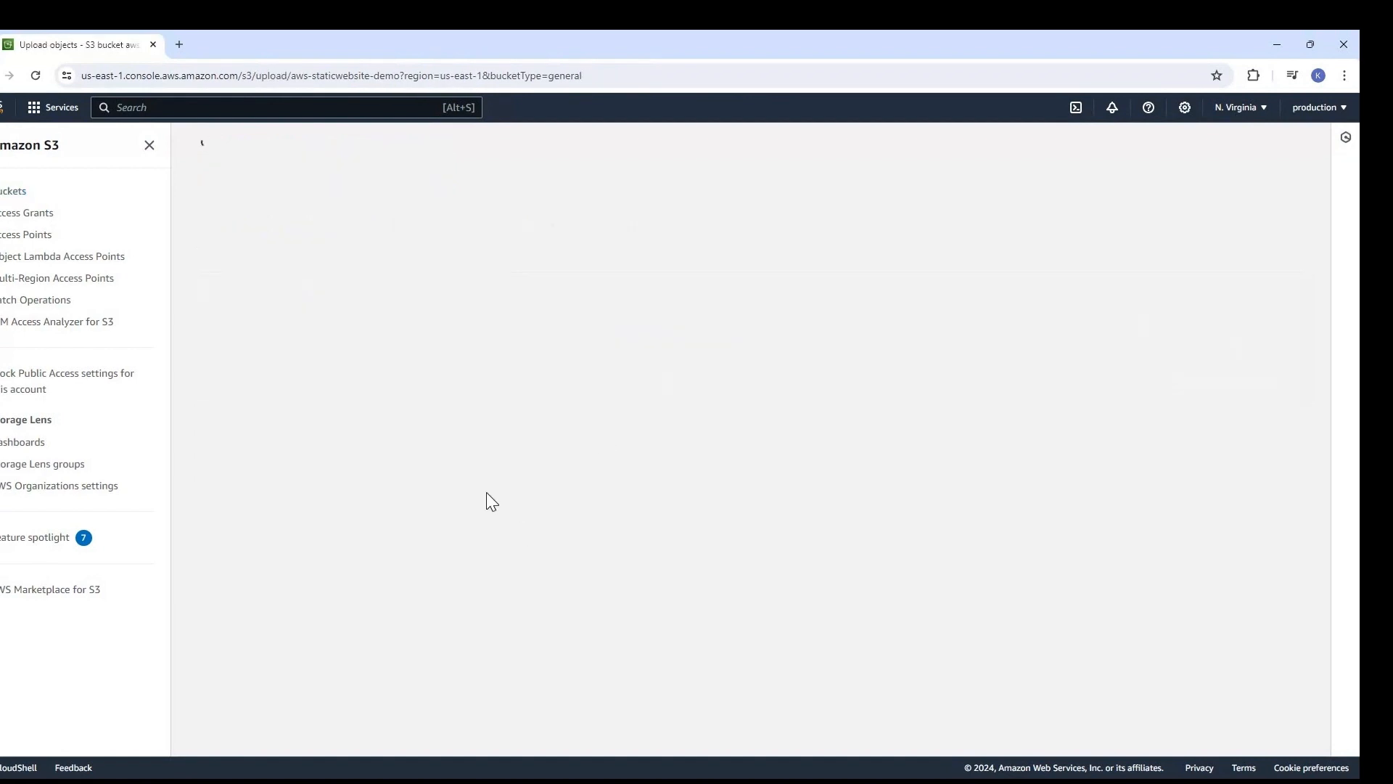
click(469, 334)
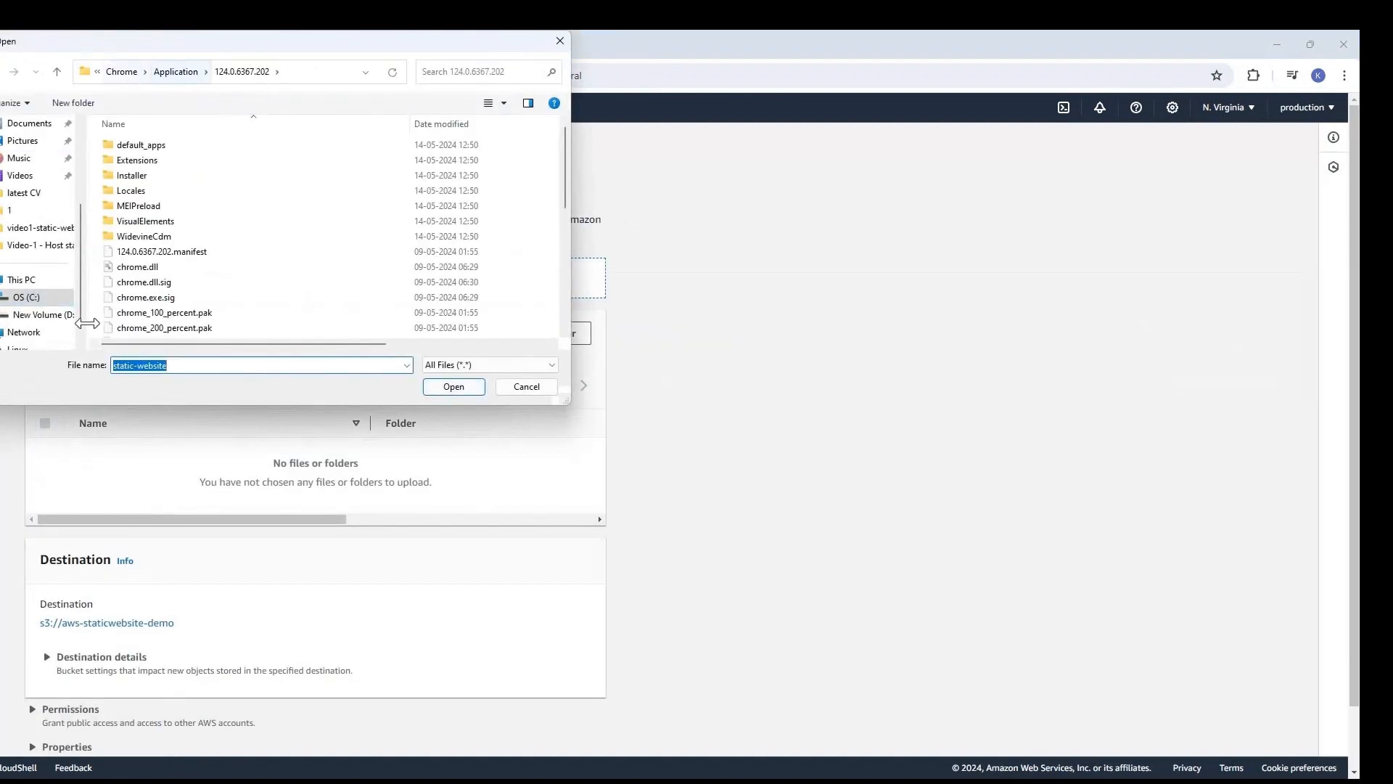
drag(273, 48, 0, 189)
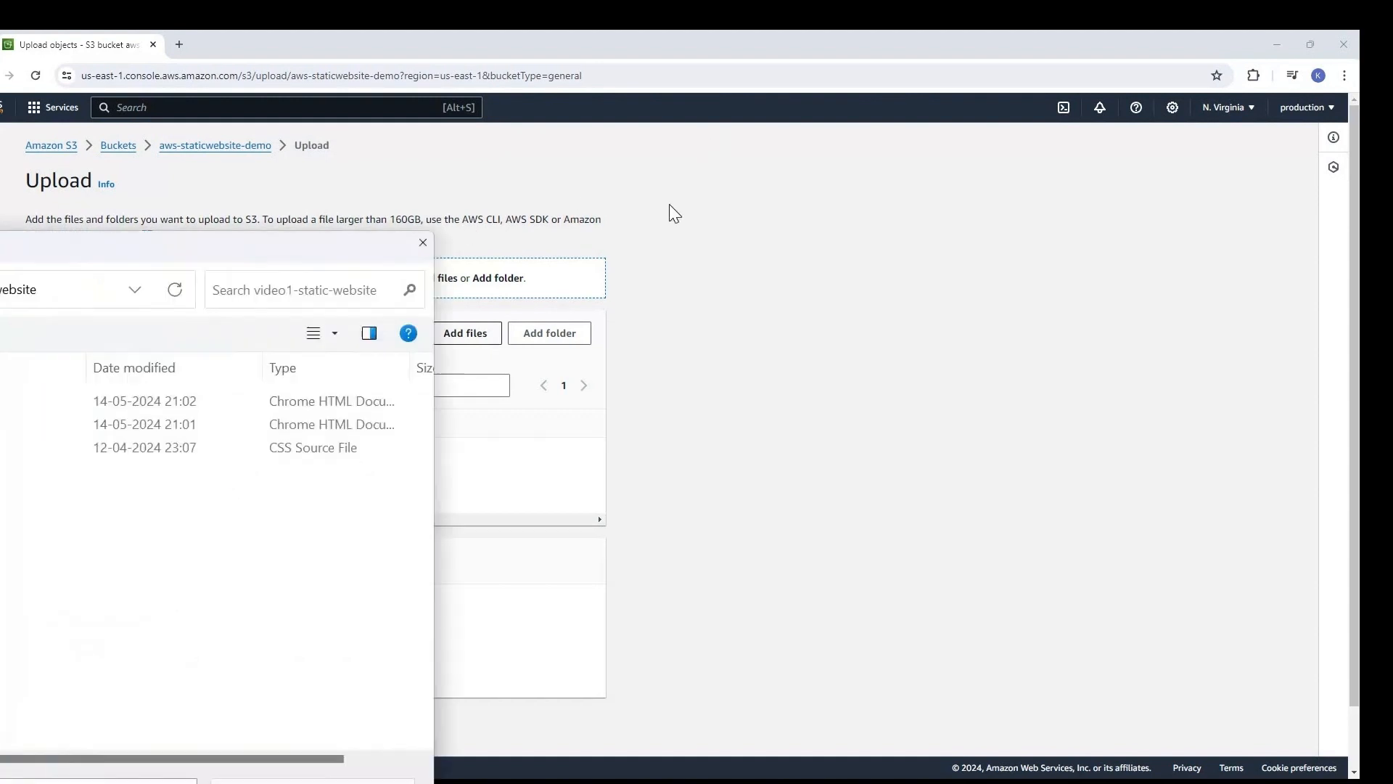
click(587, 222)
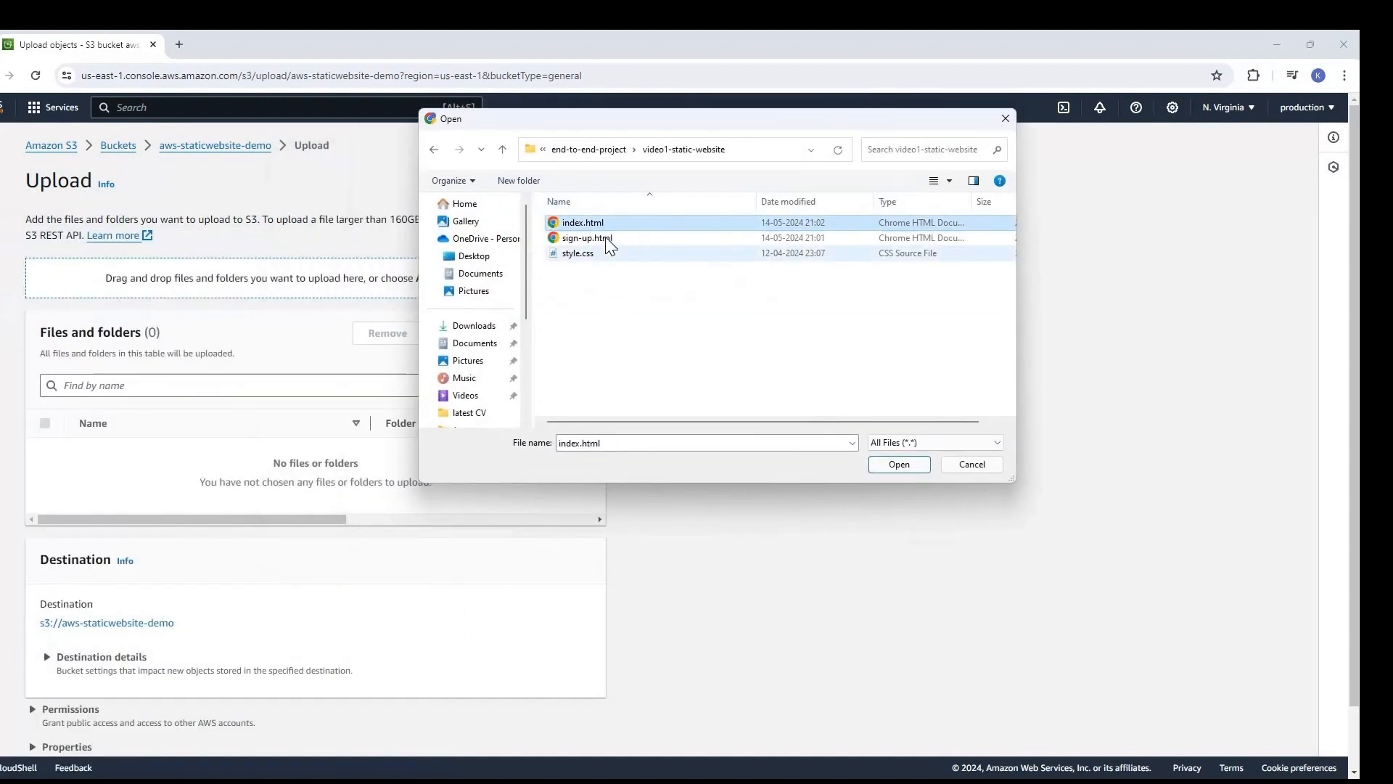
ctrl+click(591, 240)
key(ctrl+a)
click(897, 464)
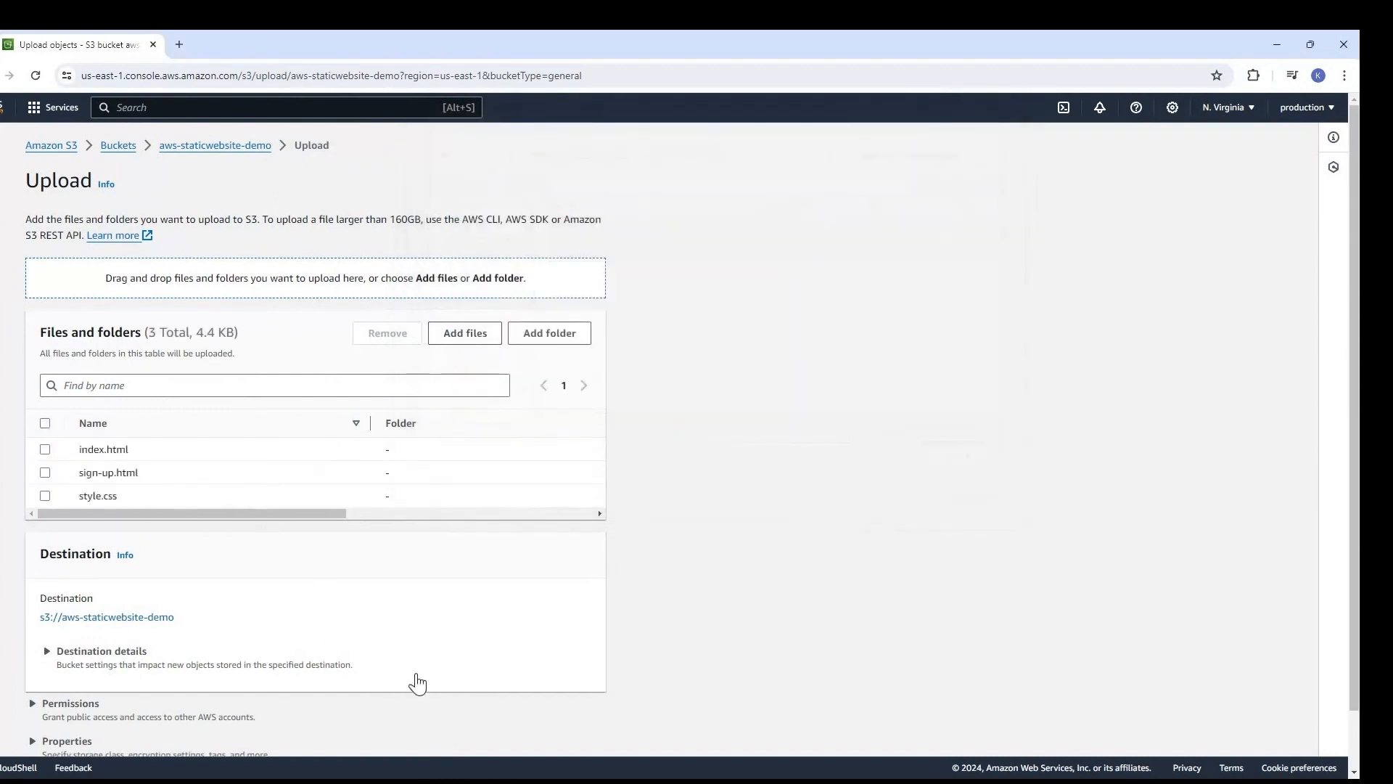
scroll(436, 653, down, 1)
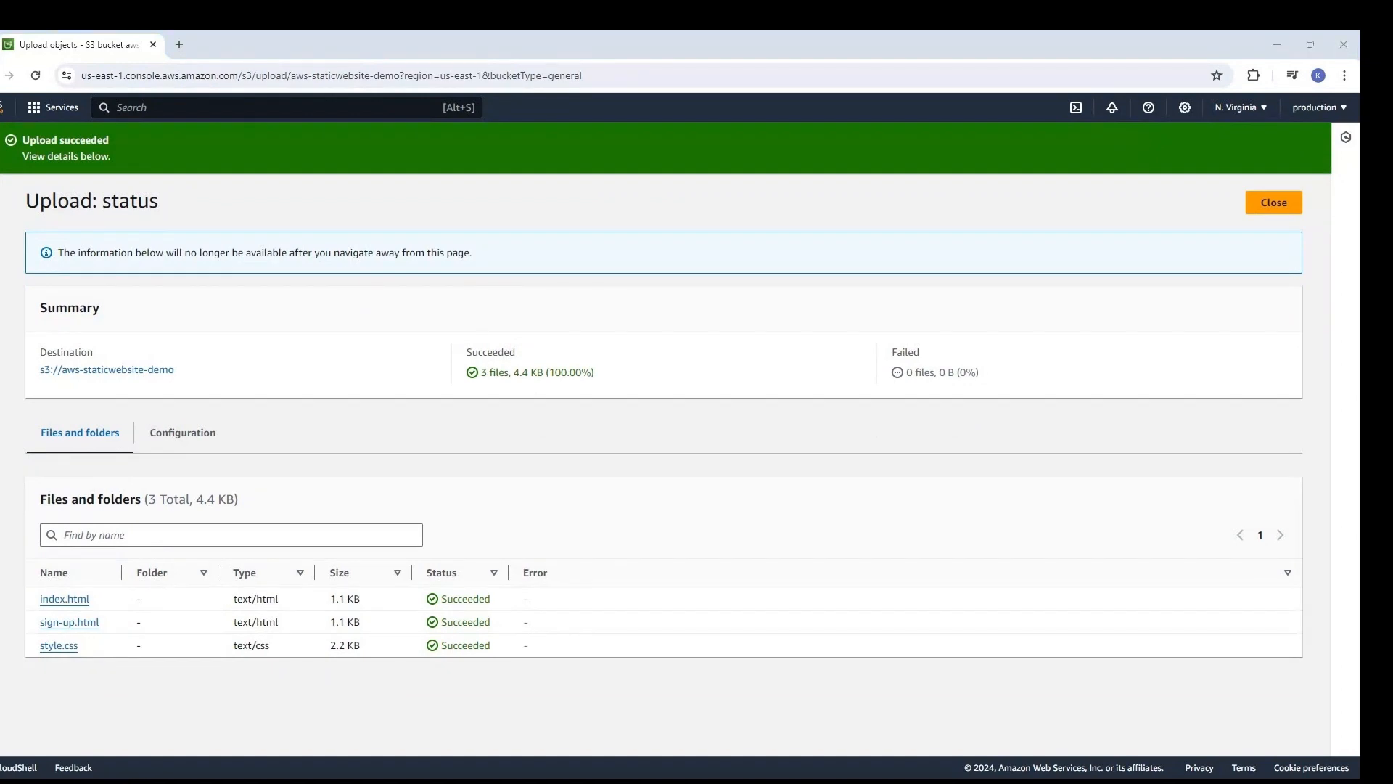
Step: Preview the local index.html login page and its signup link, and review the files in the video1-static-website folder
drag(0, 46, 973, 44)
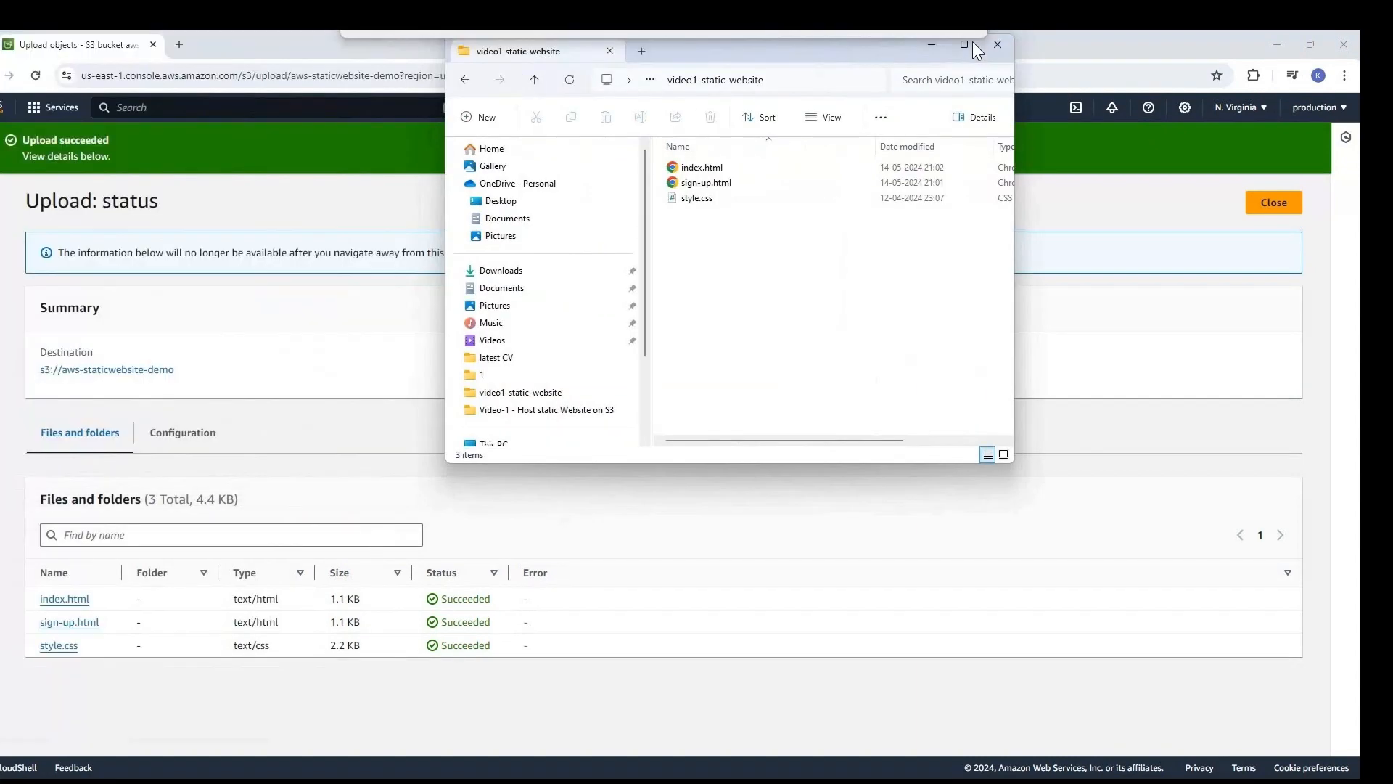
click(972, 42)
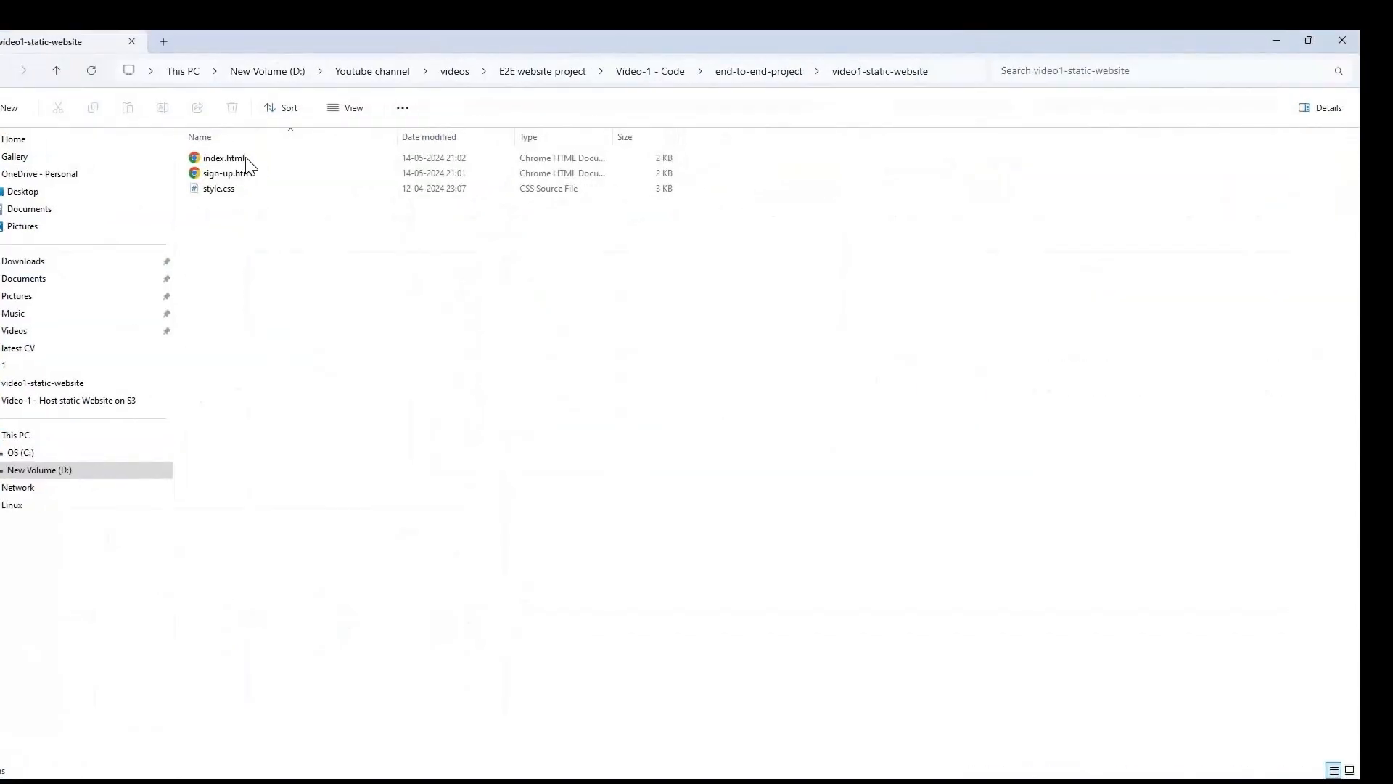
double_click(245, 157)
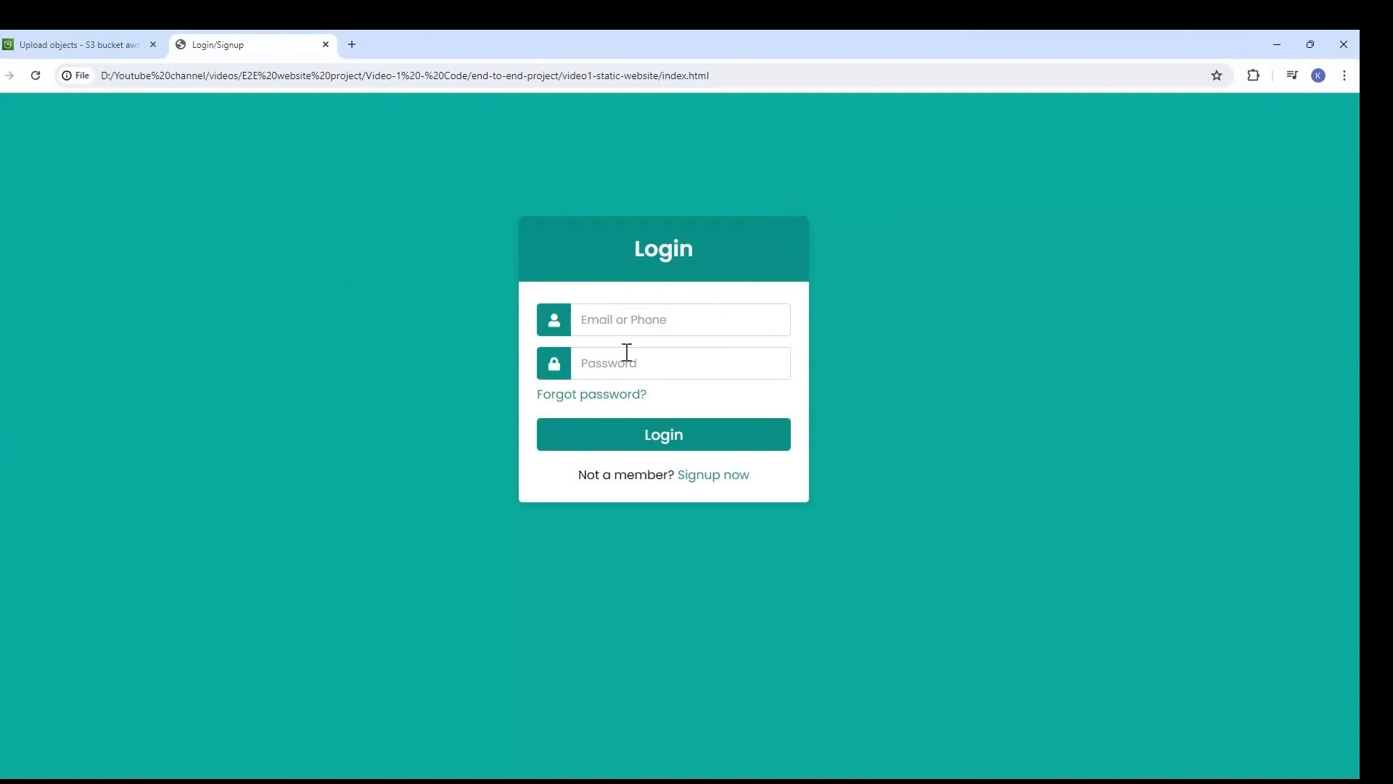
click(695, 482)
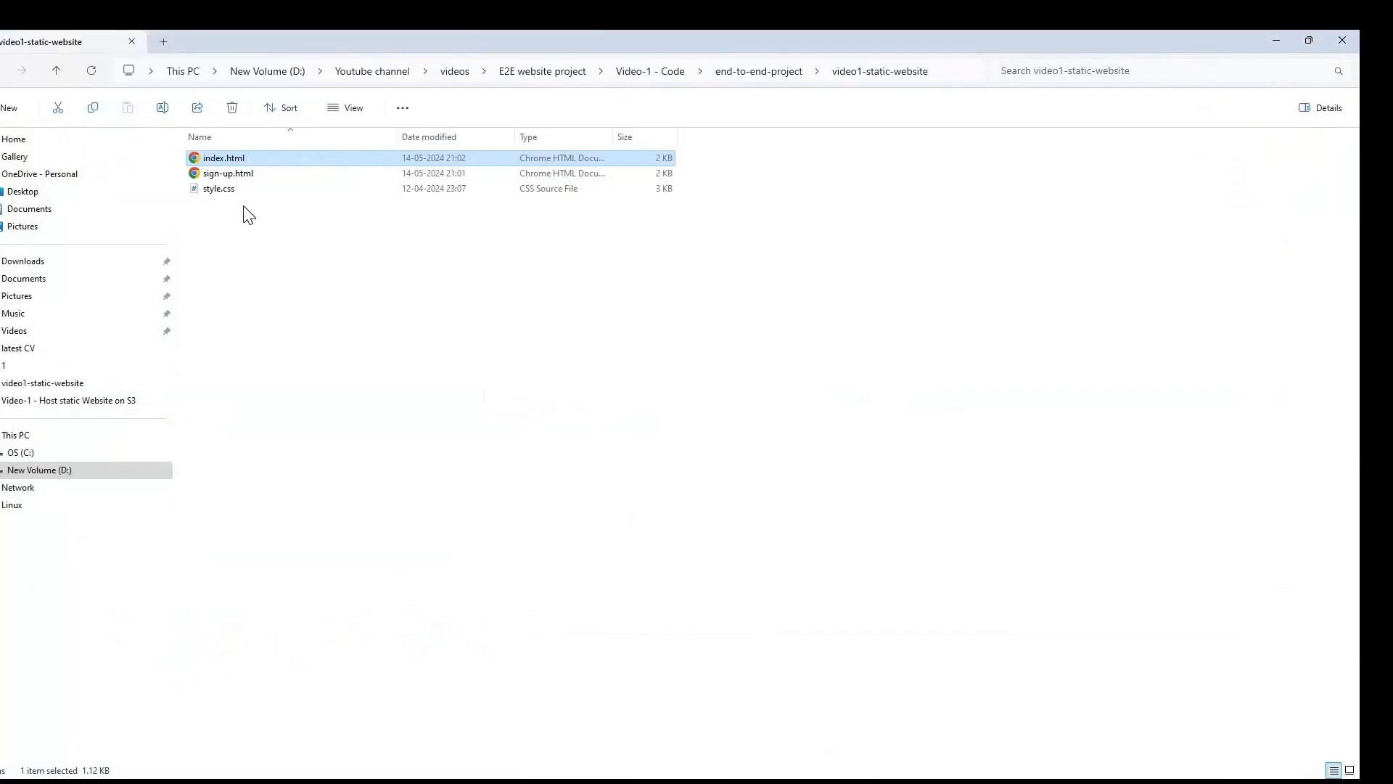
click(251, 146)
click(251, 156)
click(252, 174)
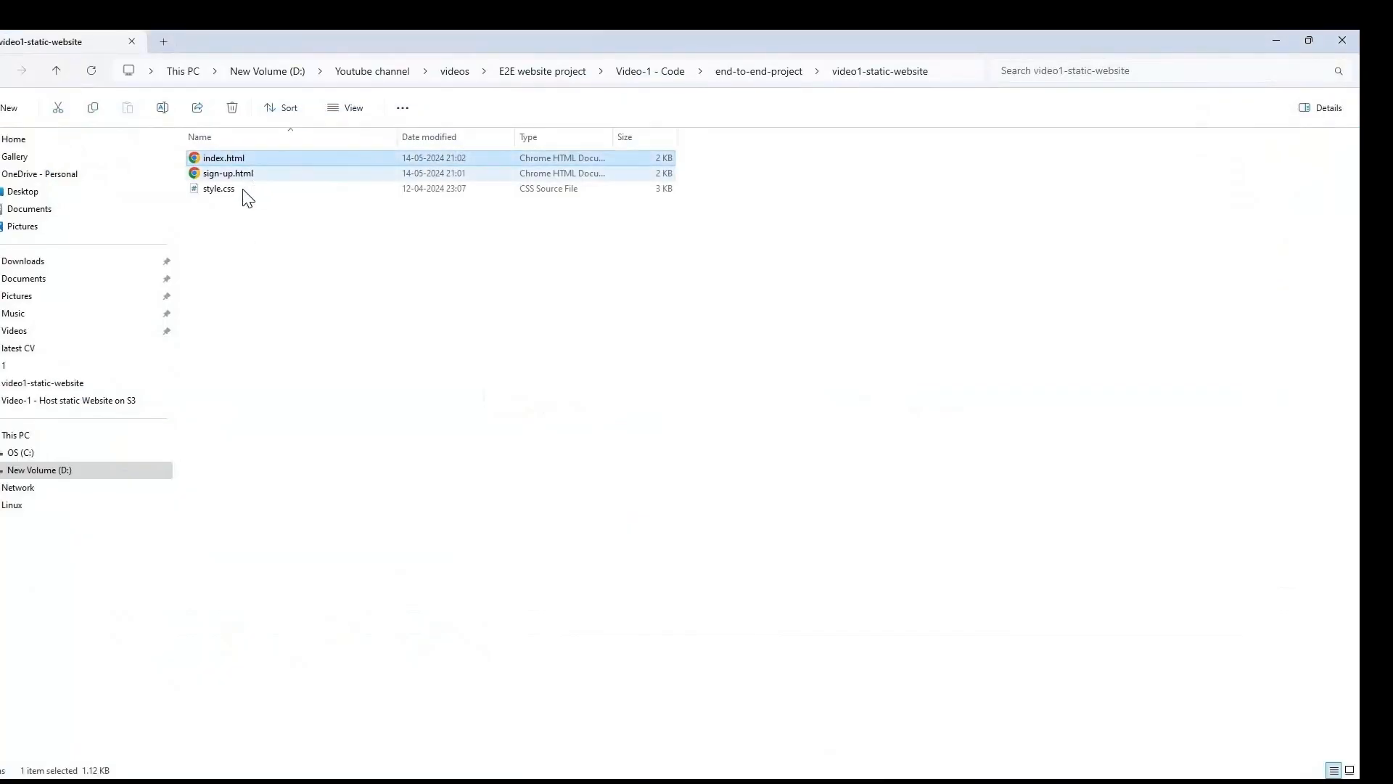
click(245, 190)
click(570, 393)
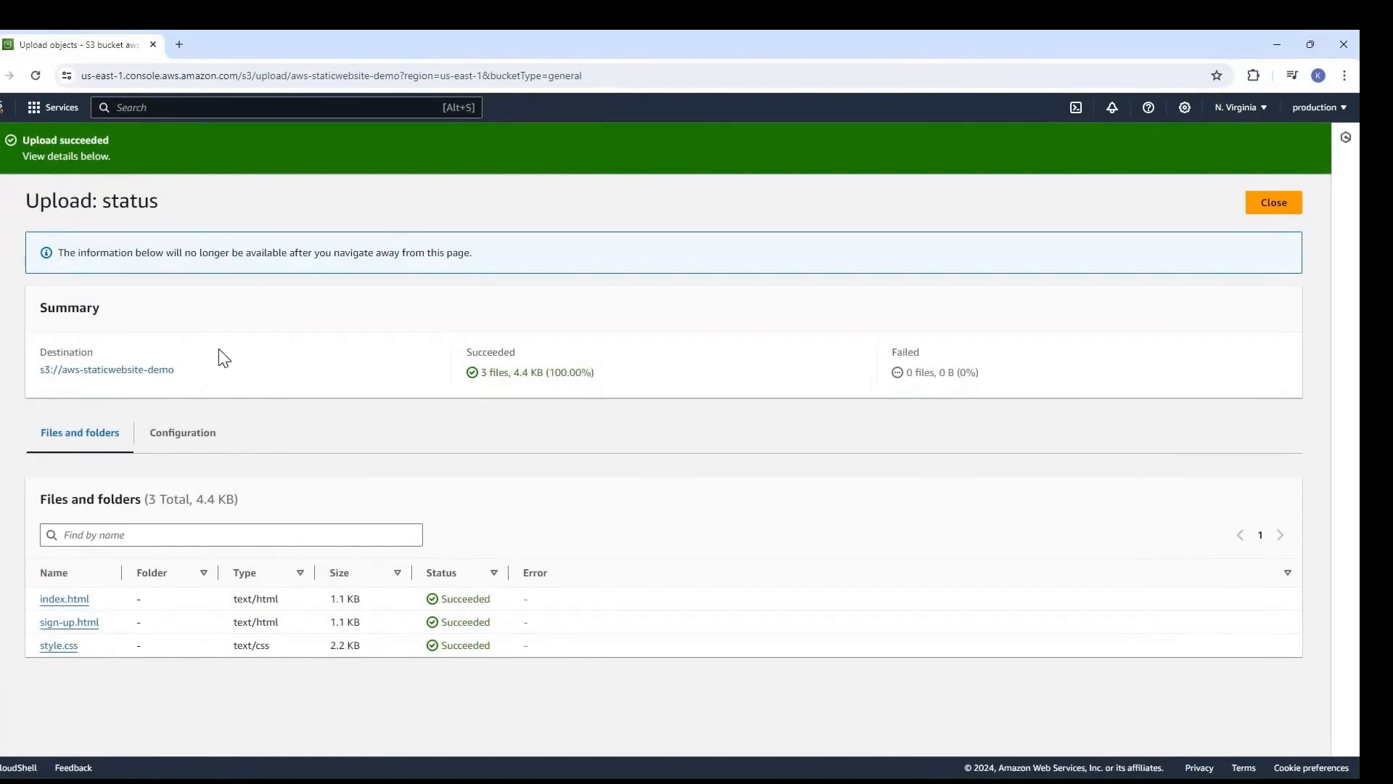
Step: Close the upload status and enable static website hosting in the aws-staticwebsite-demo bucket's properties
click(1274, 202)
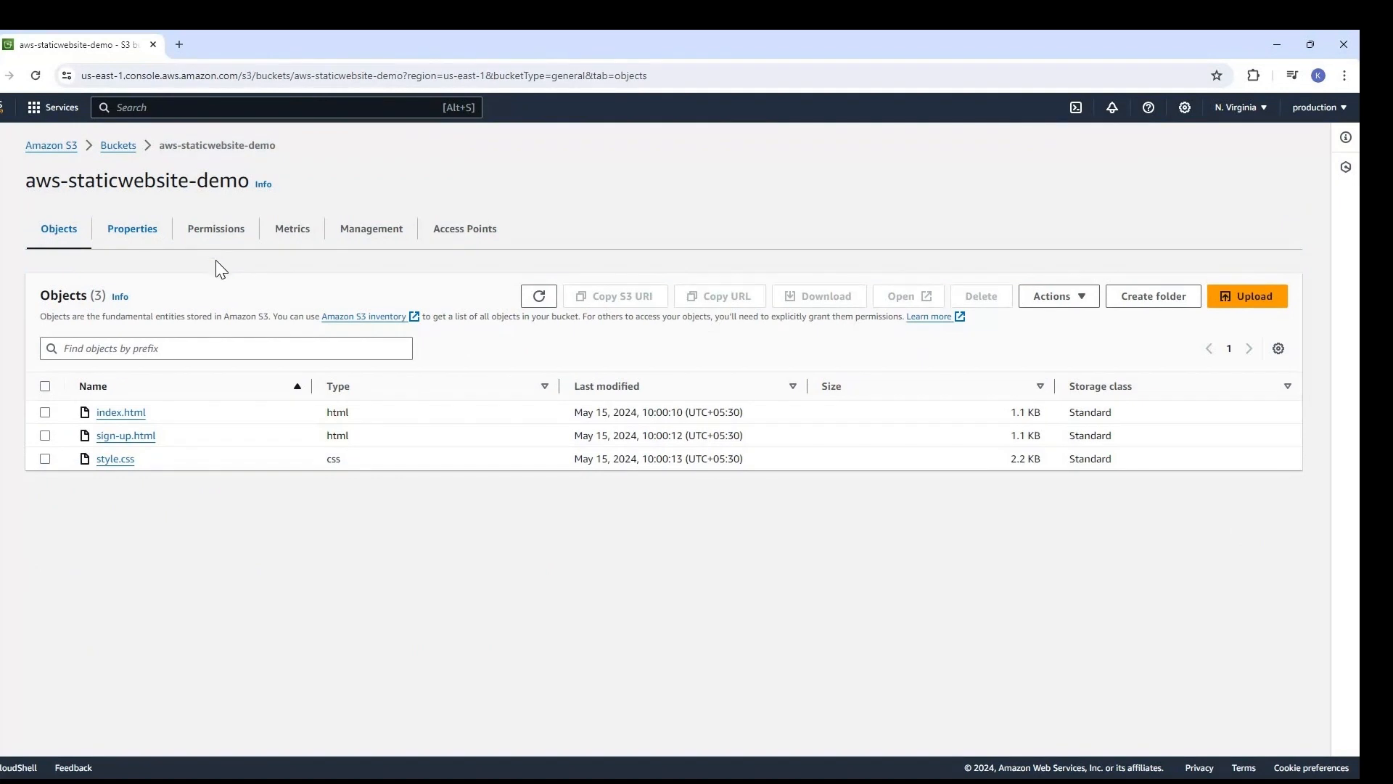
click(138, 239)
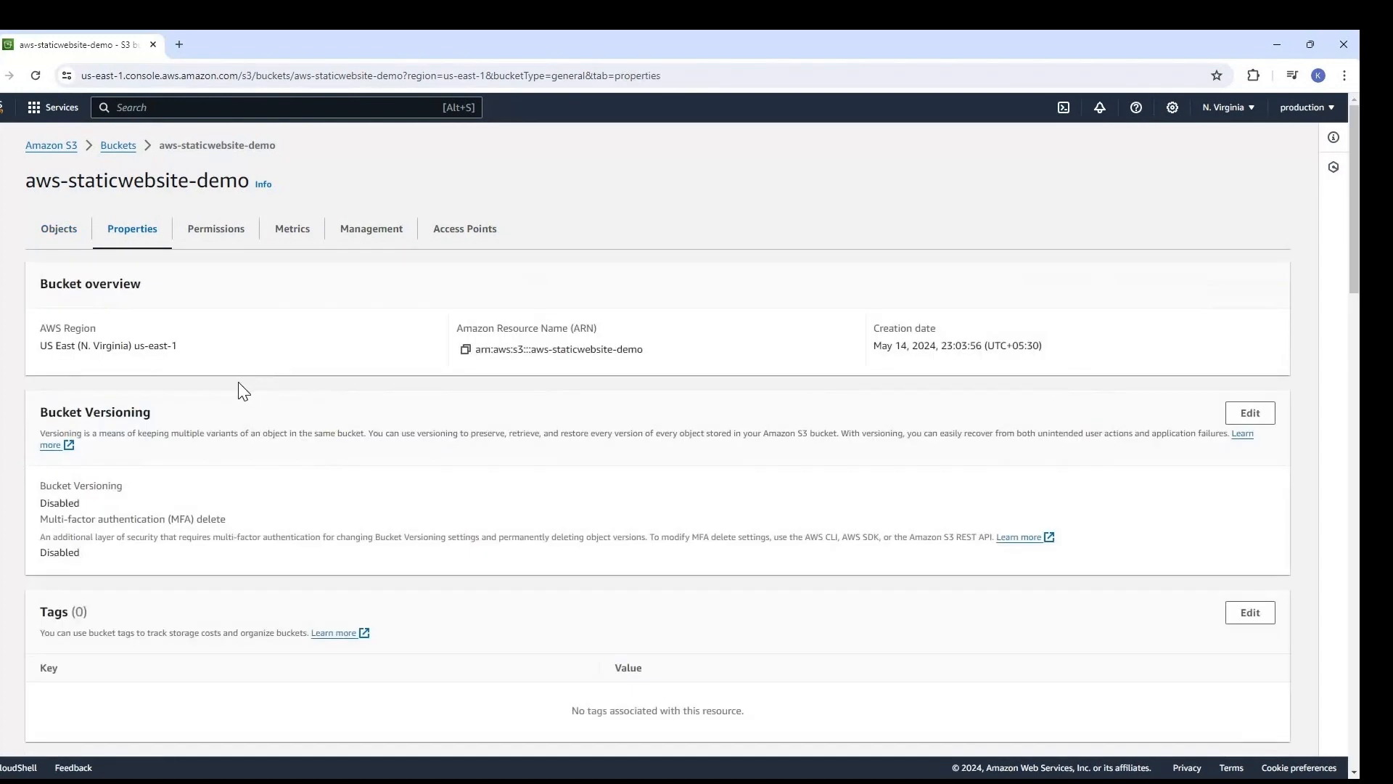
scroll(246, 390, down, 20)
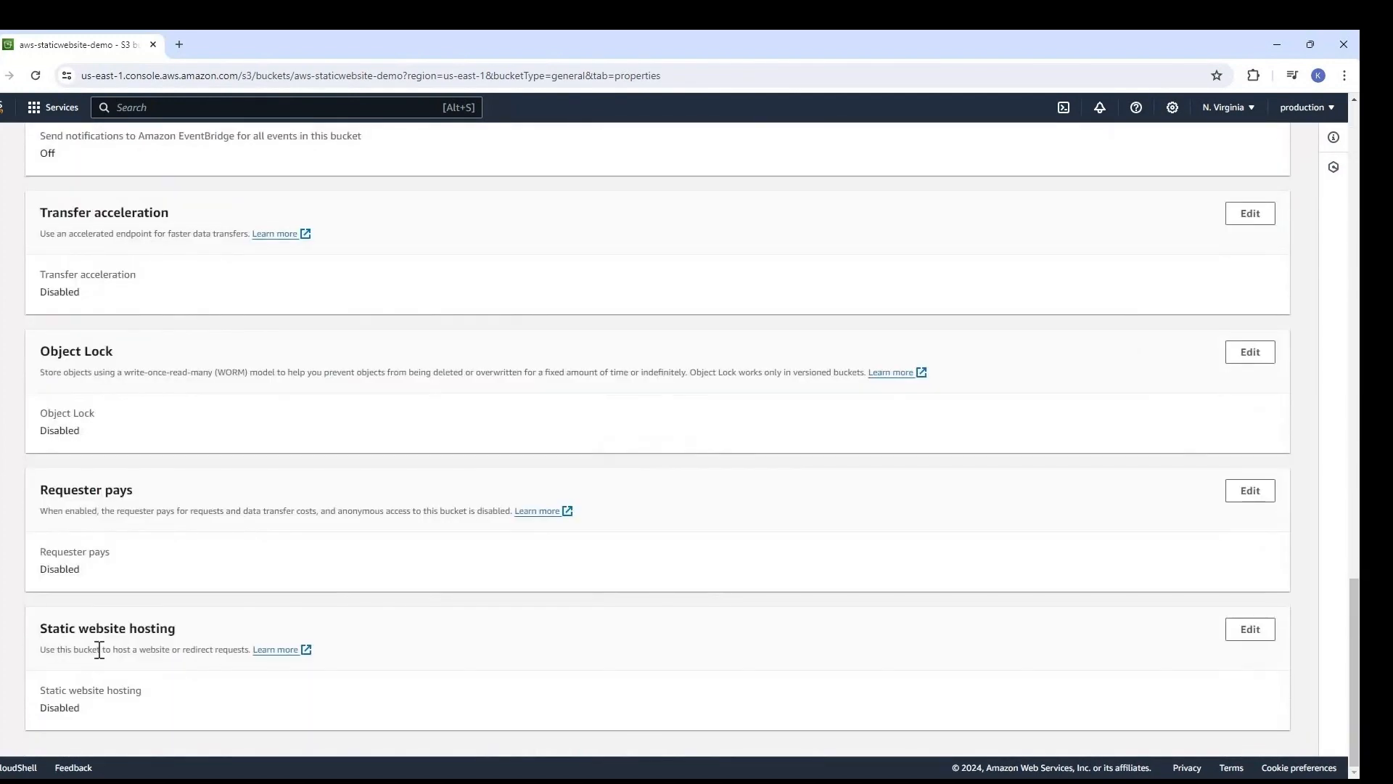
drag(42, 712, 149, 708)
click(1074, 667)
click(1254, 632)
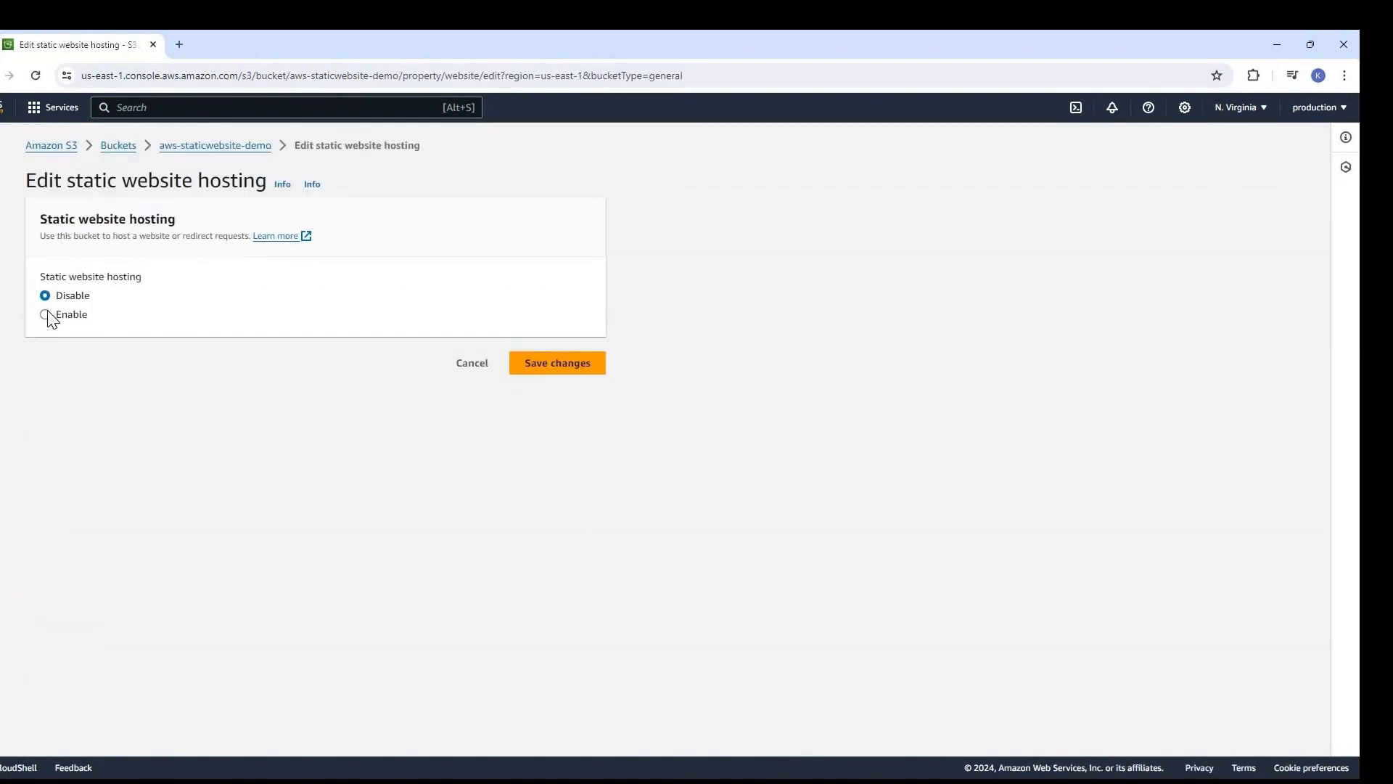
click(49, 325)
scroll(145, 181, down, 4)
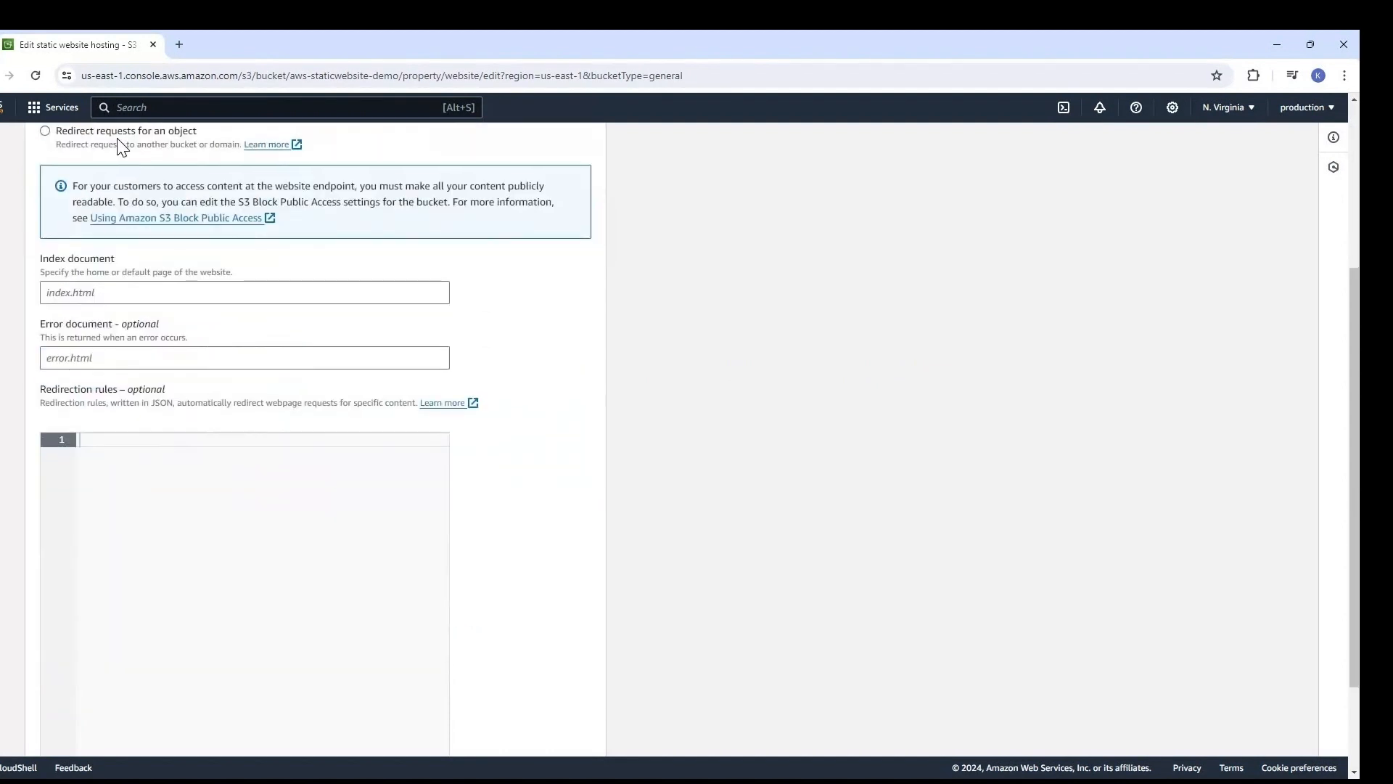
Step: Set the index document to index.html for static website hosting and save the changes
click(108, 287)
drag(41, 273, 202, 293)
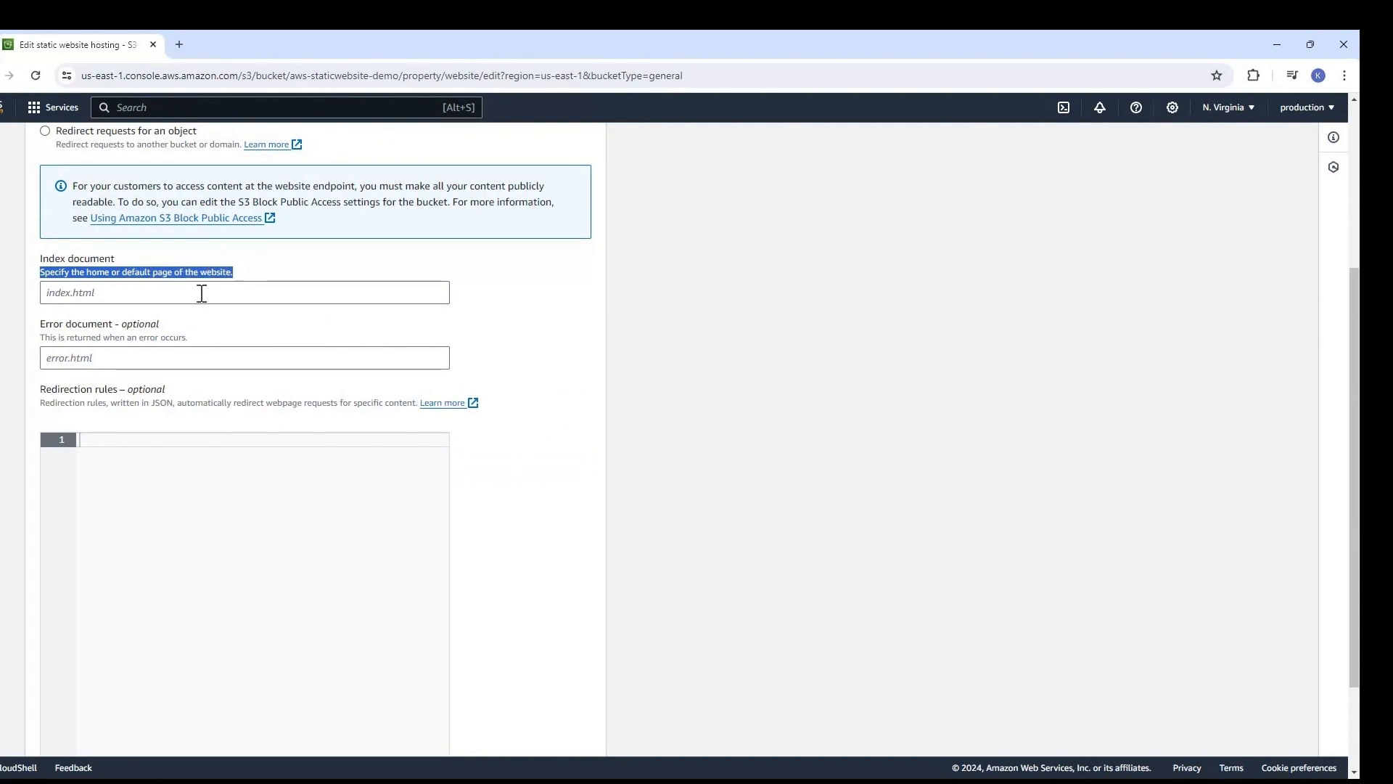
click(202, 293)
text(index.html)
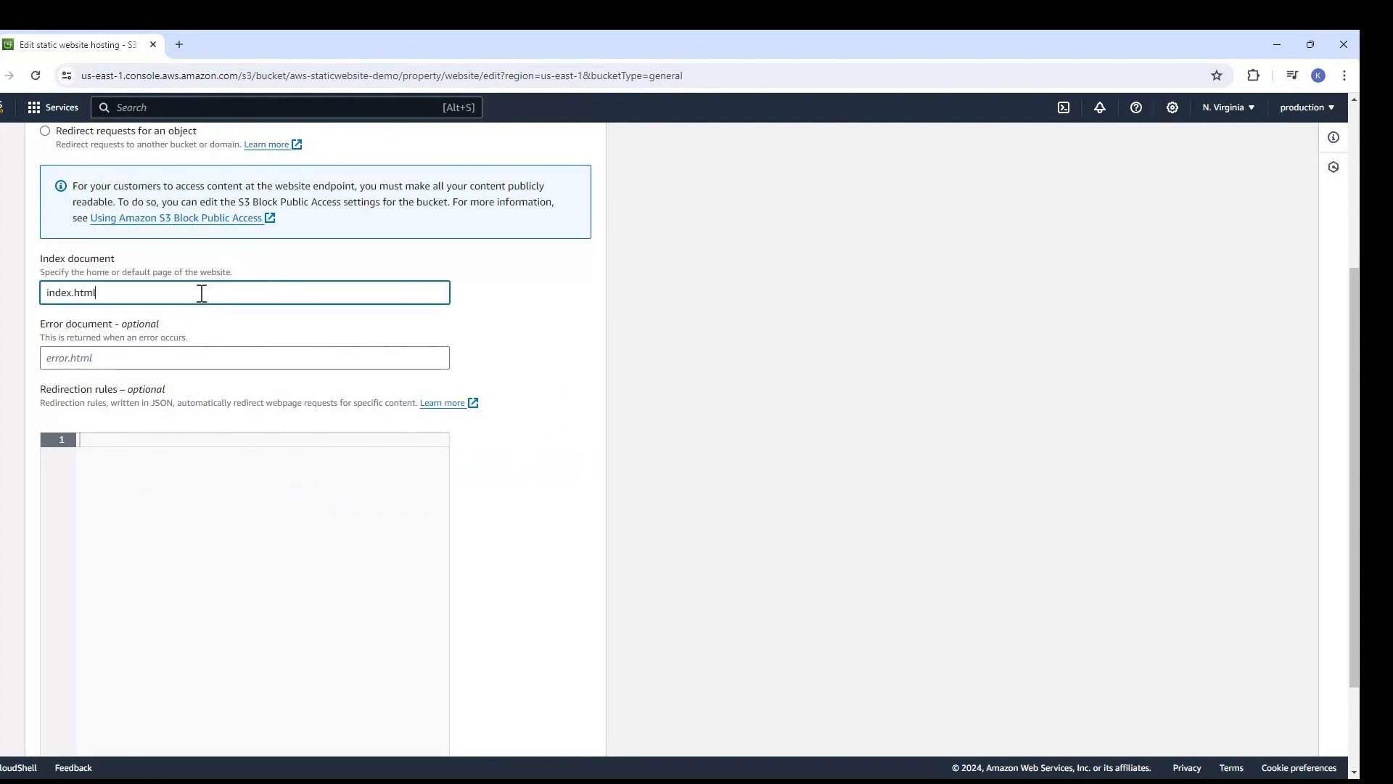
double_click(81, 293)
drag(74, 293, 134, 294)
click(110, 289)
click(134, 294)
triple_click(137, 294)
click(244, 296)
click(74, 354)
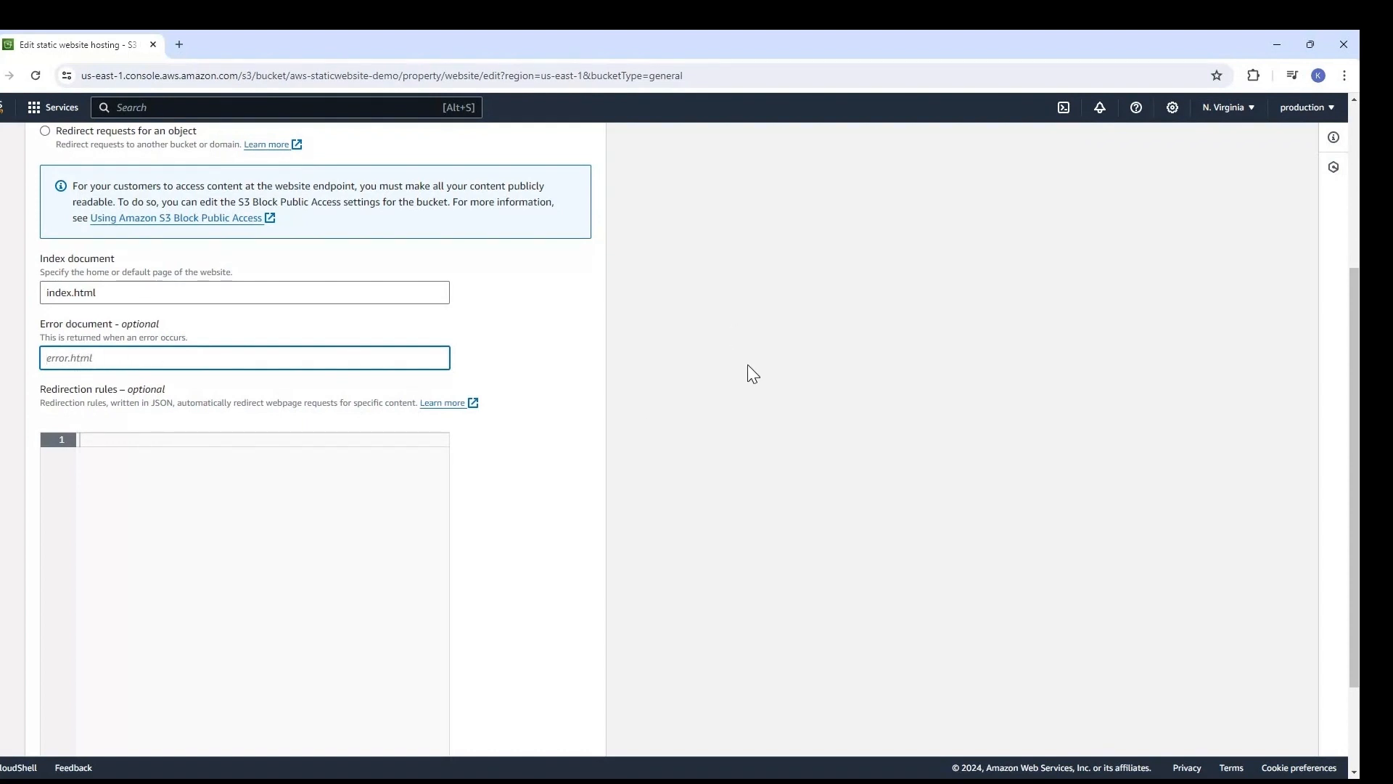
scroll(647, 403, down, 2)
click(564, 734)
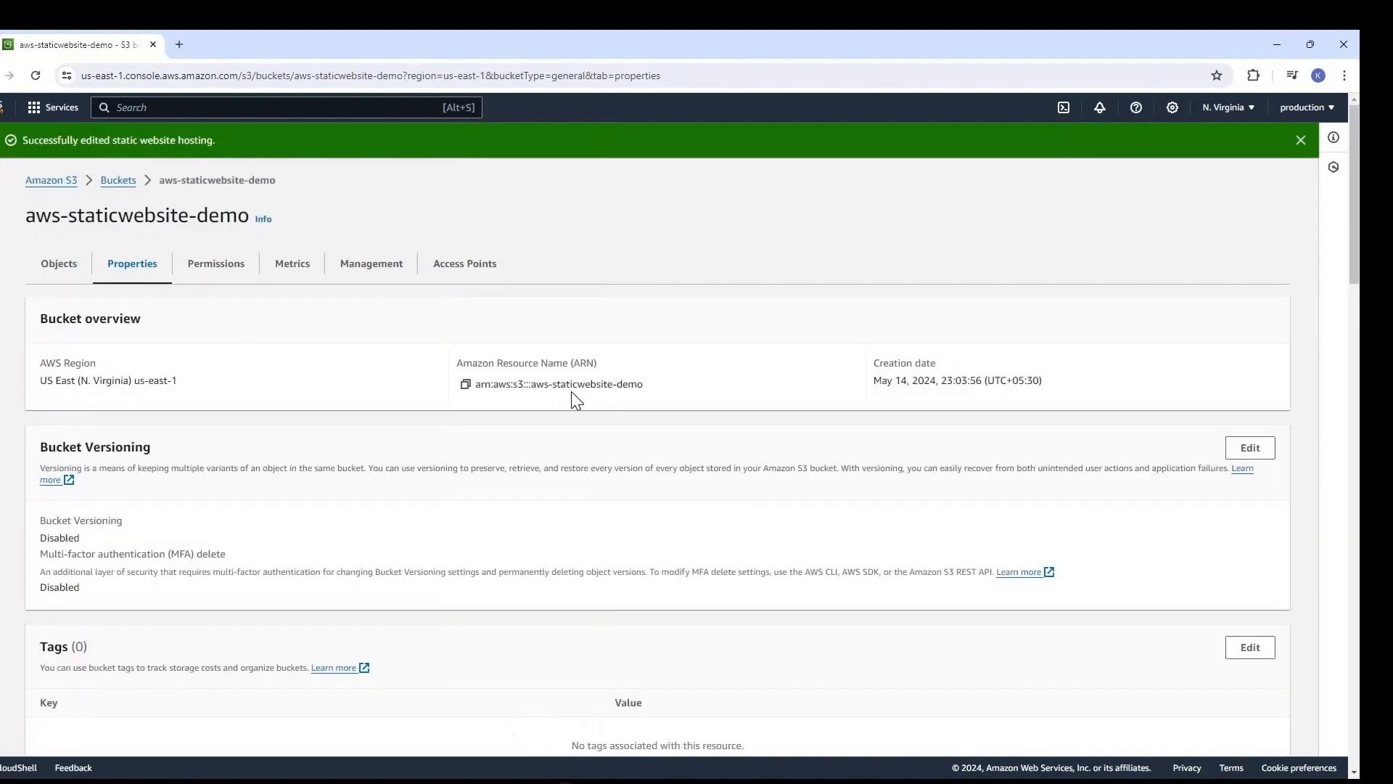
Step: Test the bucket website endpoint from the static website hosting settings, read the returned page and close it
scroll(572, 390, down, 20)
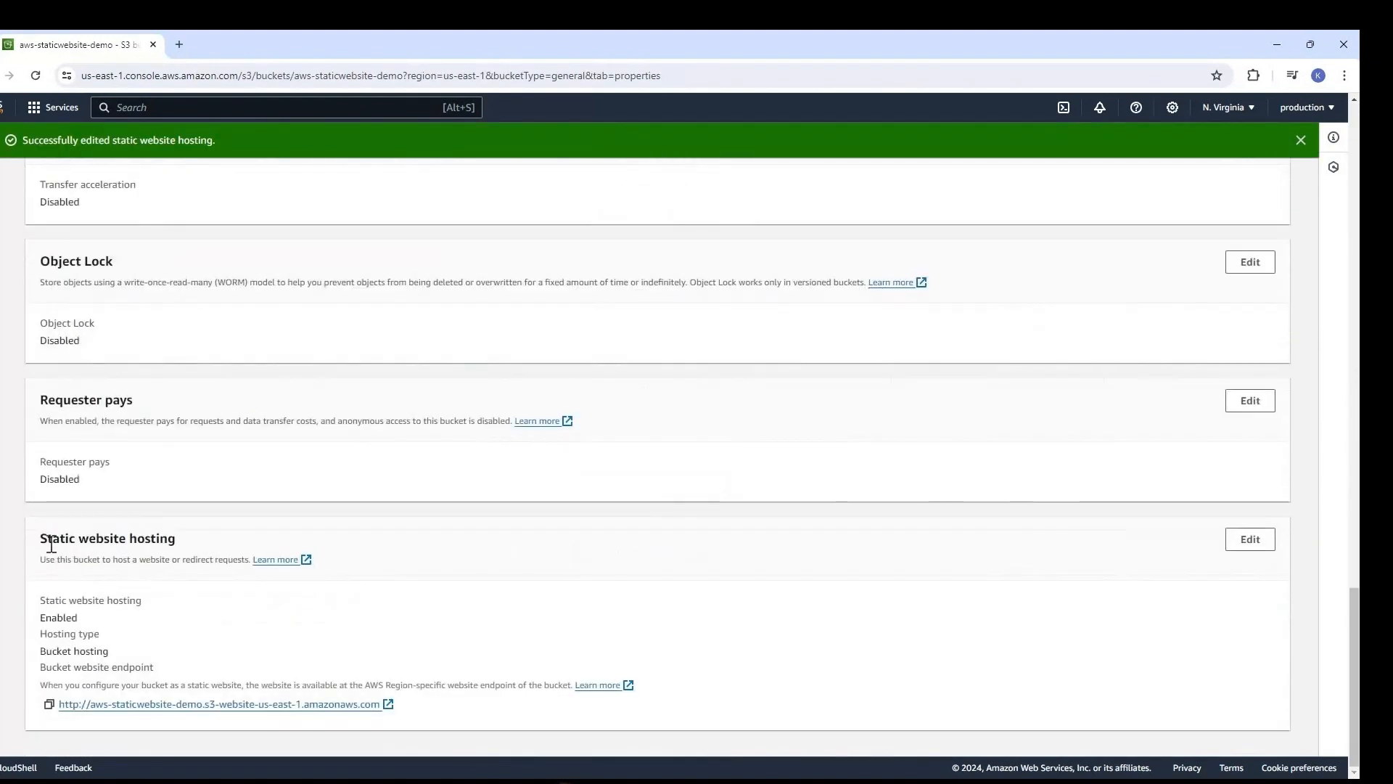
drag(48, 538, 154, 642)
click(135, 638)
click(389, 706)
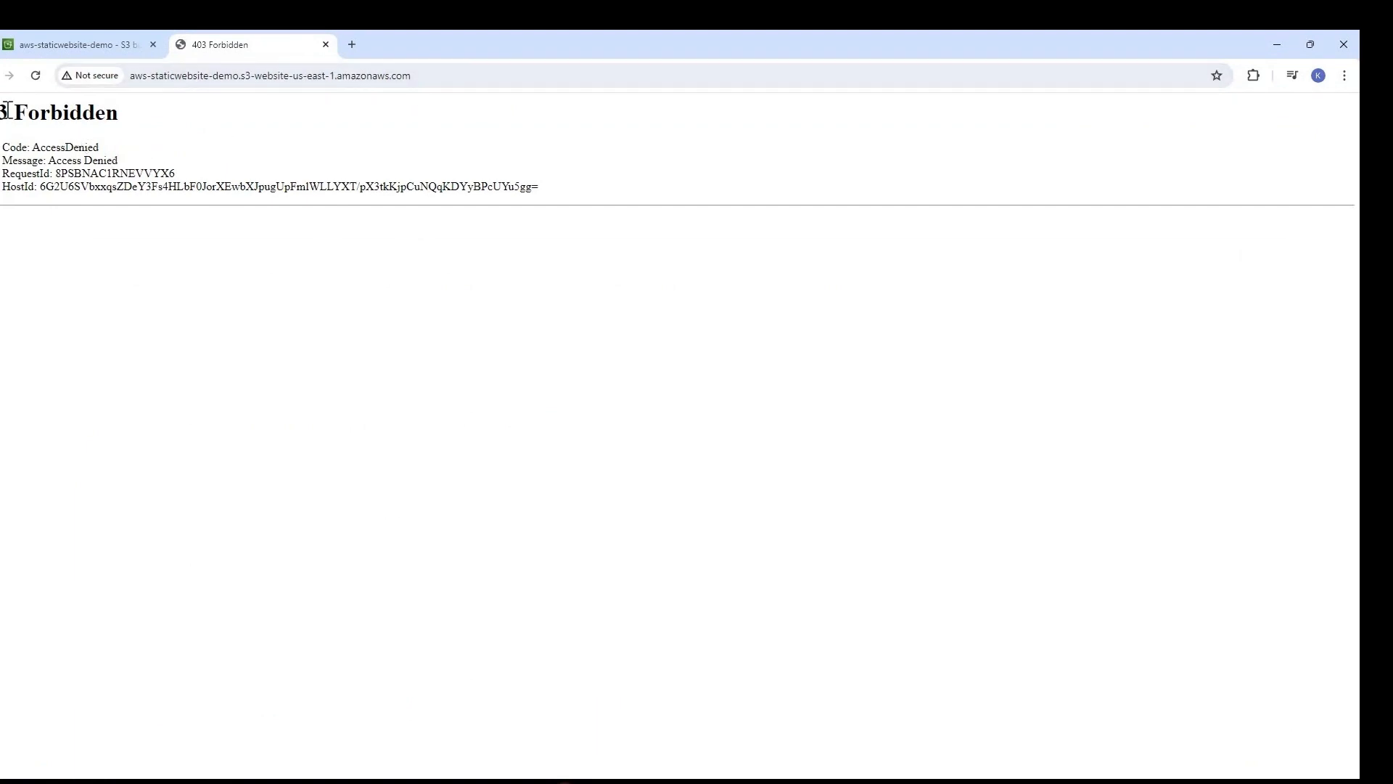
drag(1, 112, 117, 113)
click(116, 144)
drag(2, 147, 139, 152)
drag(136, 175, 137, 186)
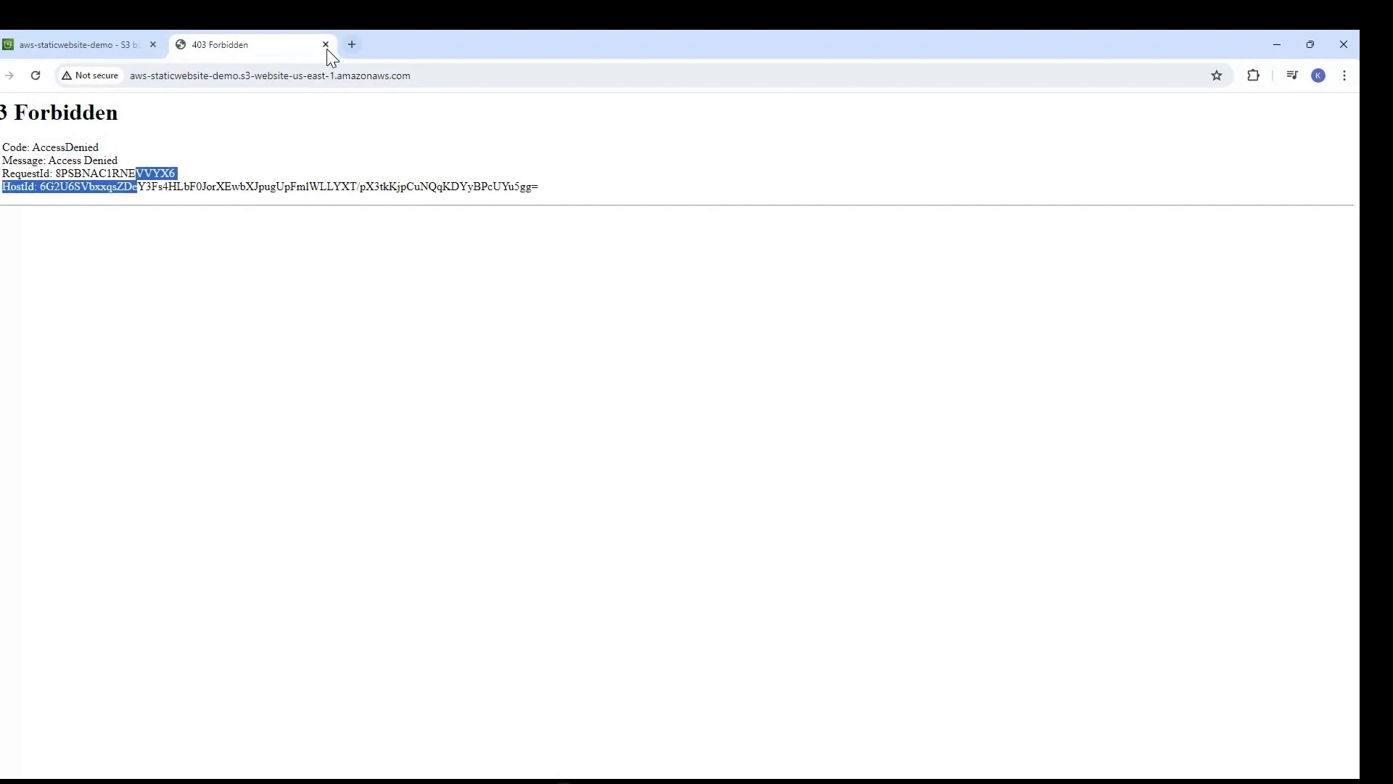
key(ctrl+w)
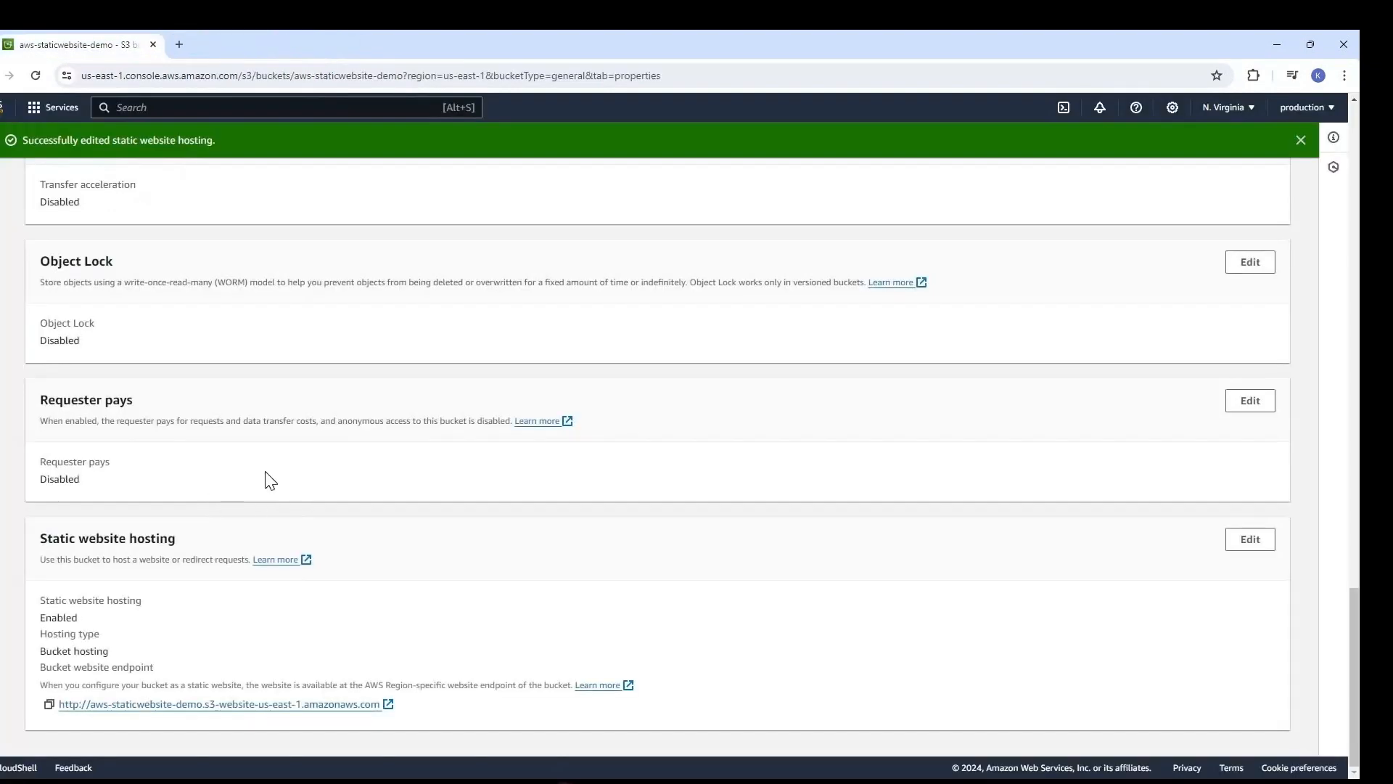
Step: Examine the individual Block Public Access settings in the bucket's permissions
scroll(633, 307, up, 20)
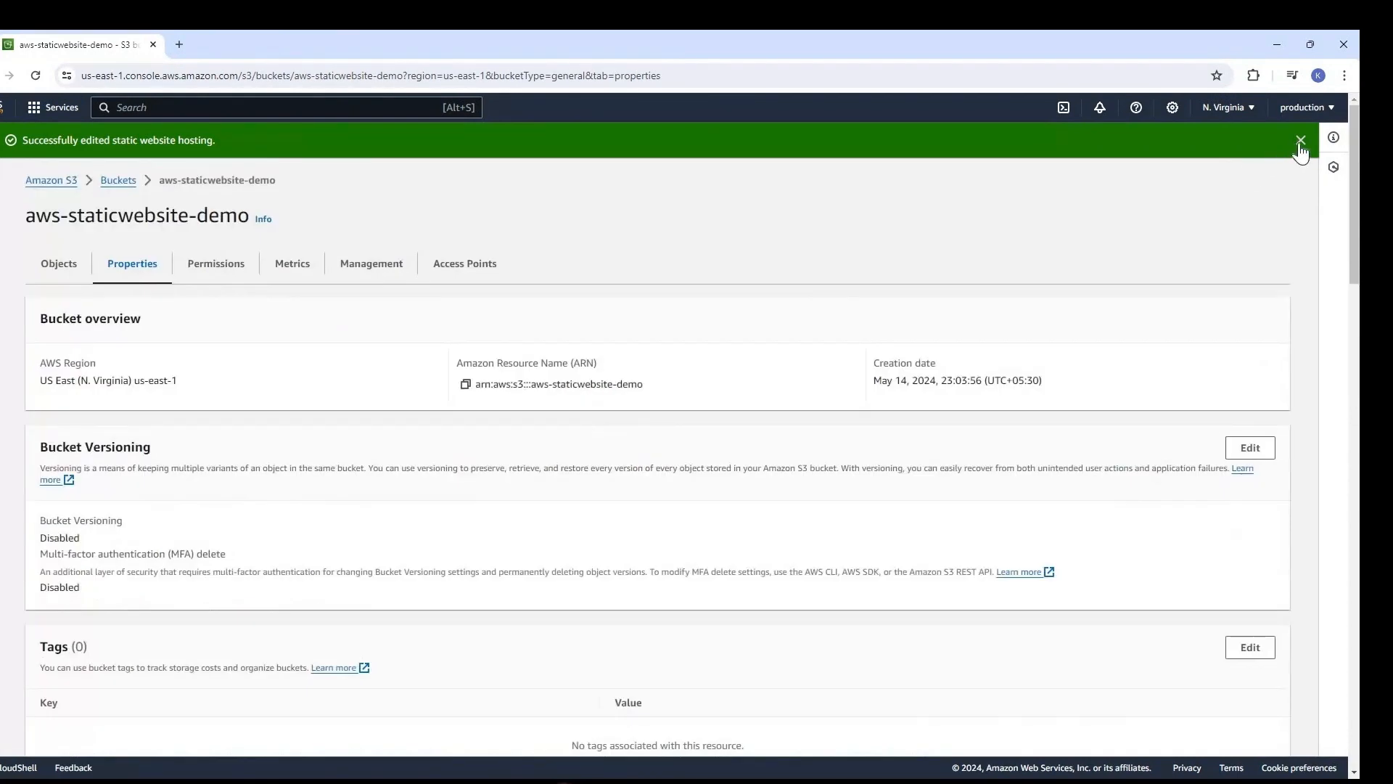
click(225, 234)
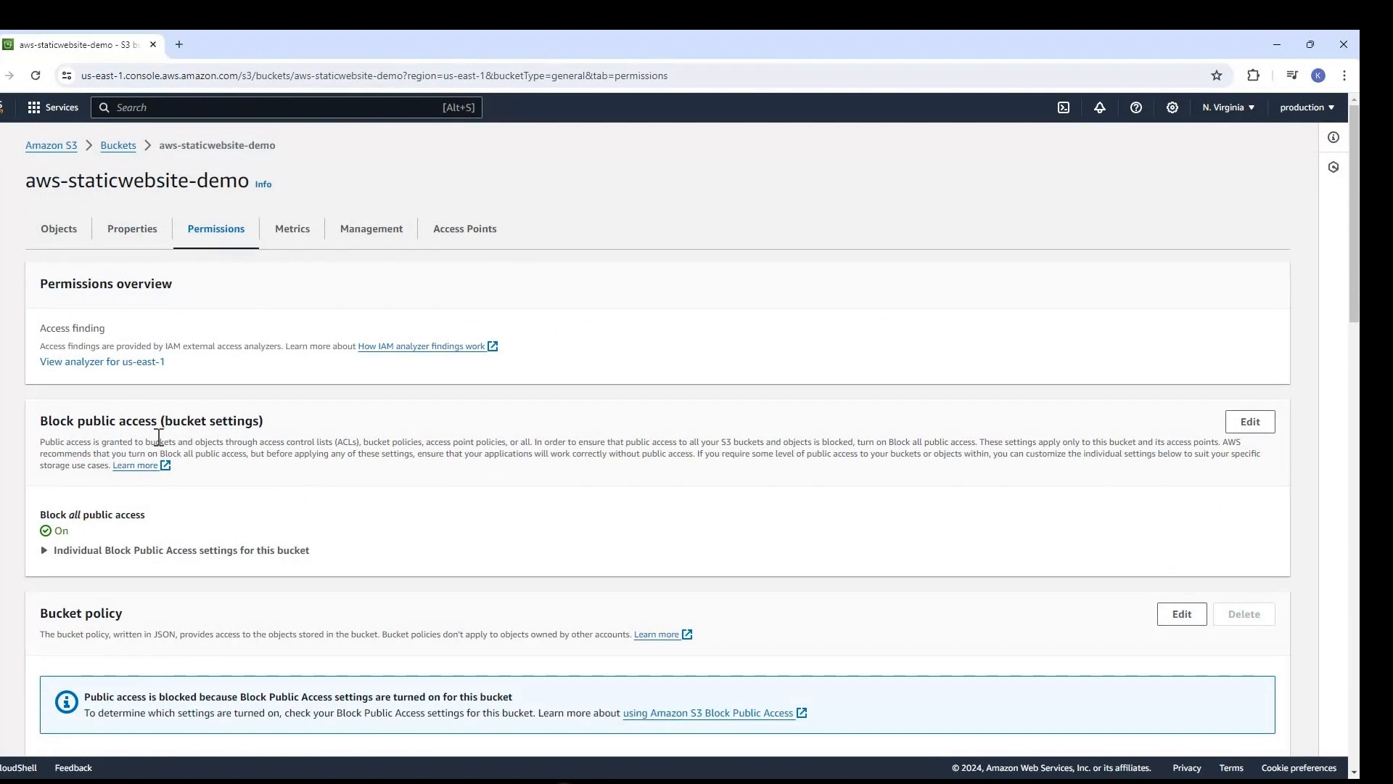
drag(39, 421, 331, 419)
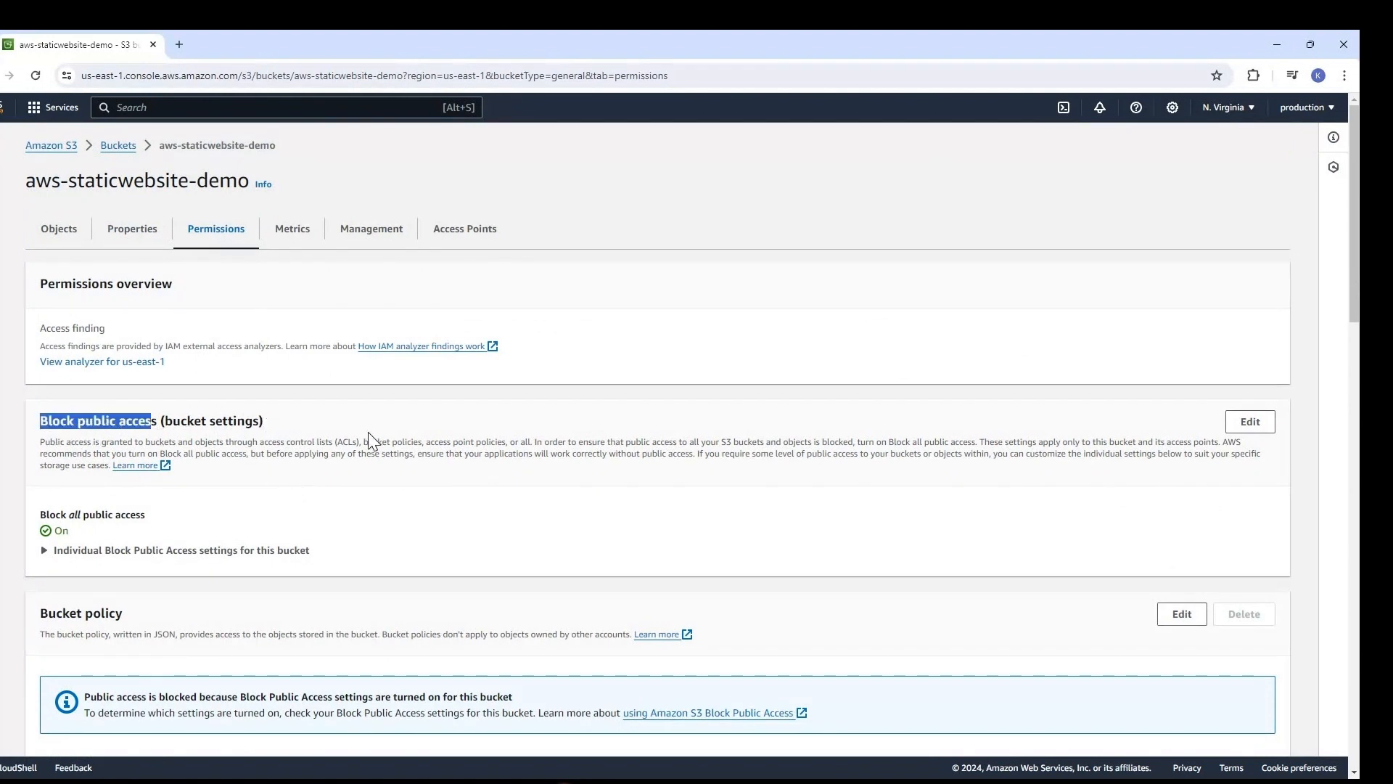
click(50, 534)
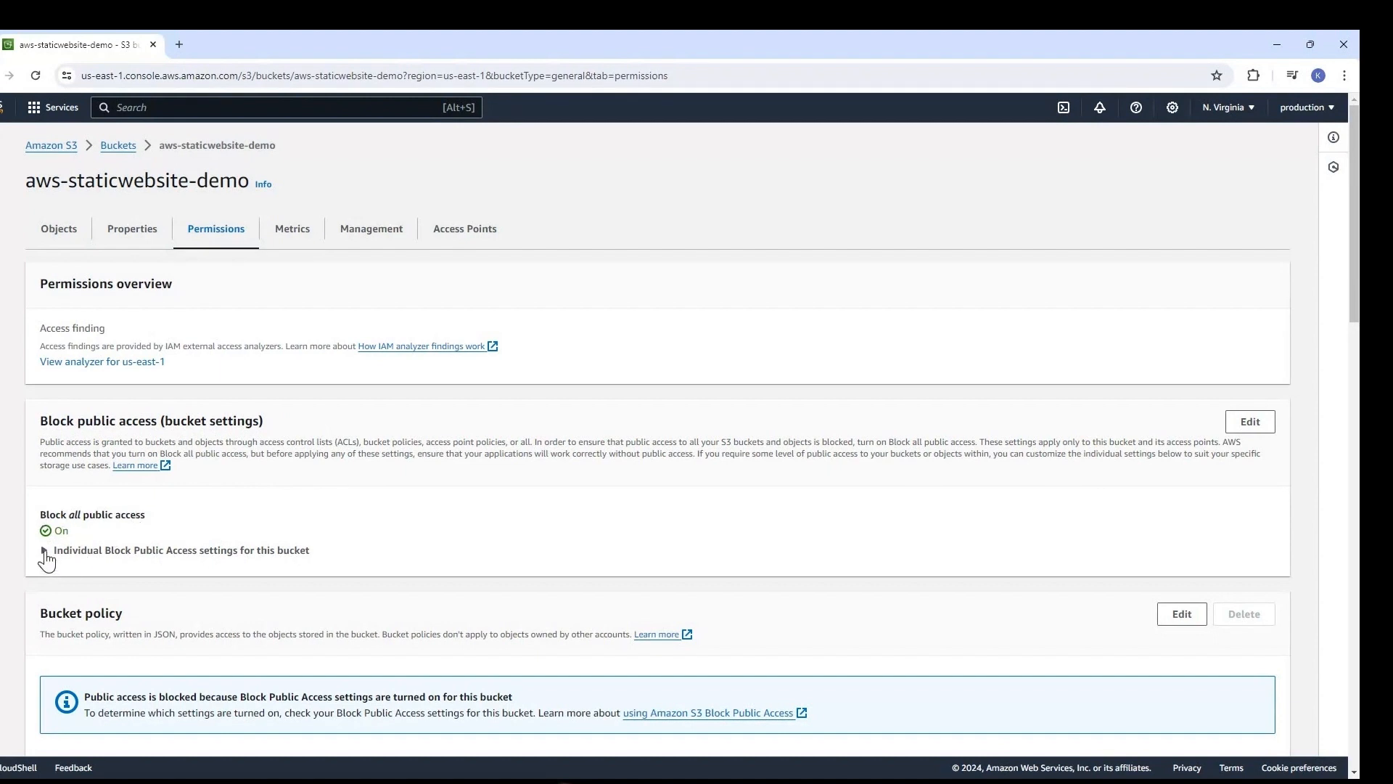
click(117, 549)
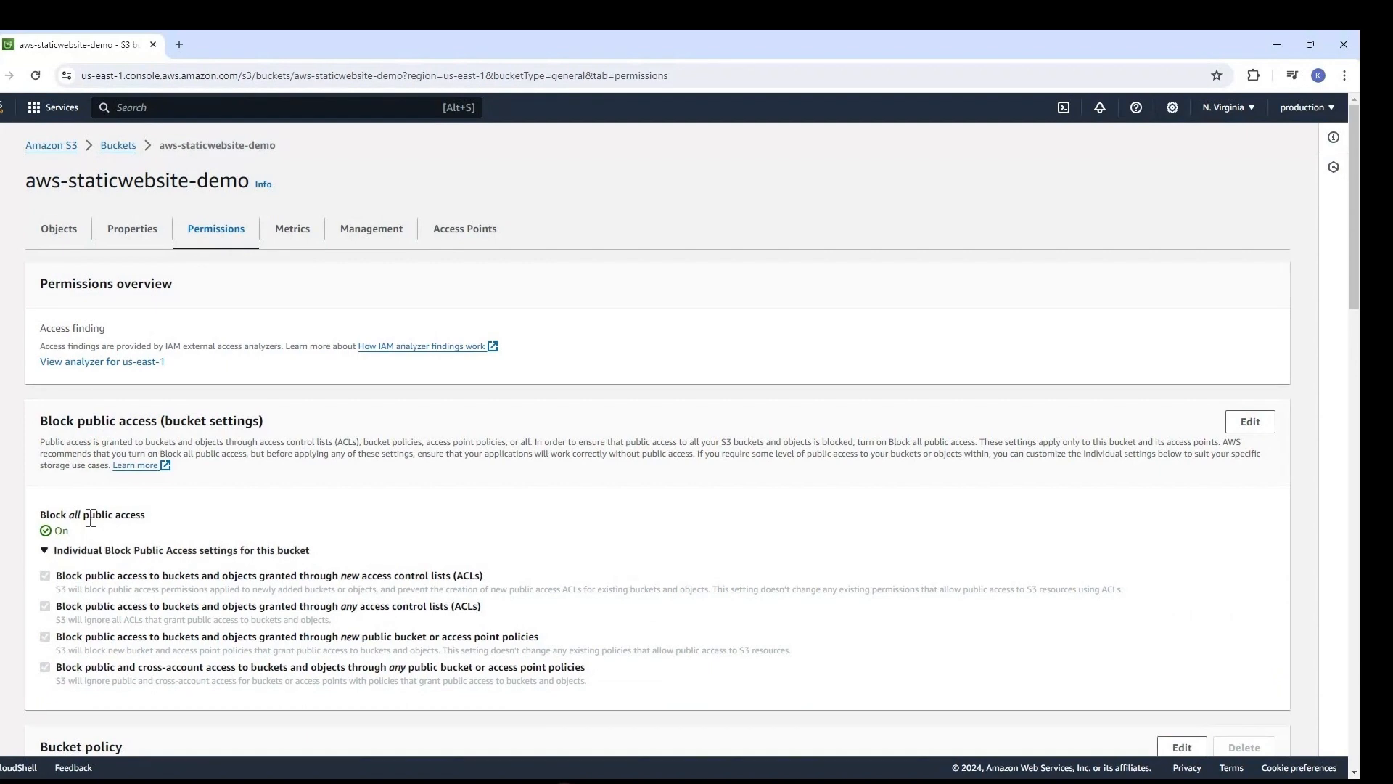
Step: Turn off Block all public access for the bucket and save it, entering "confirm" to approve the change
click(1249, 423)
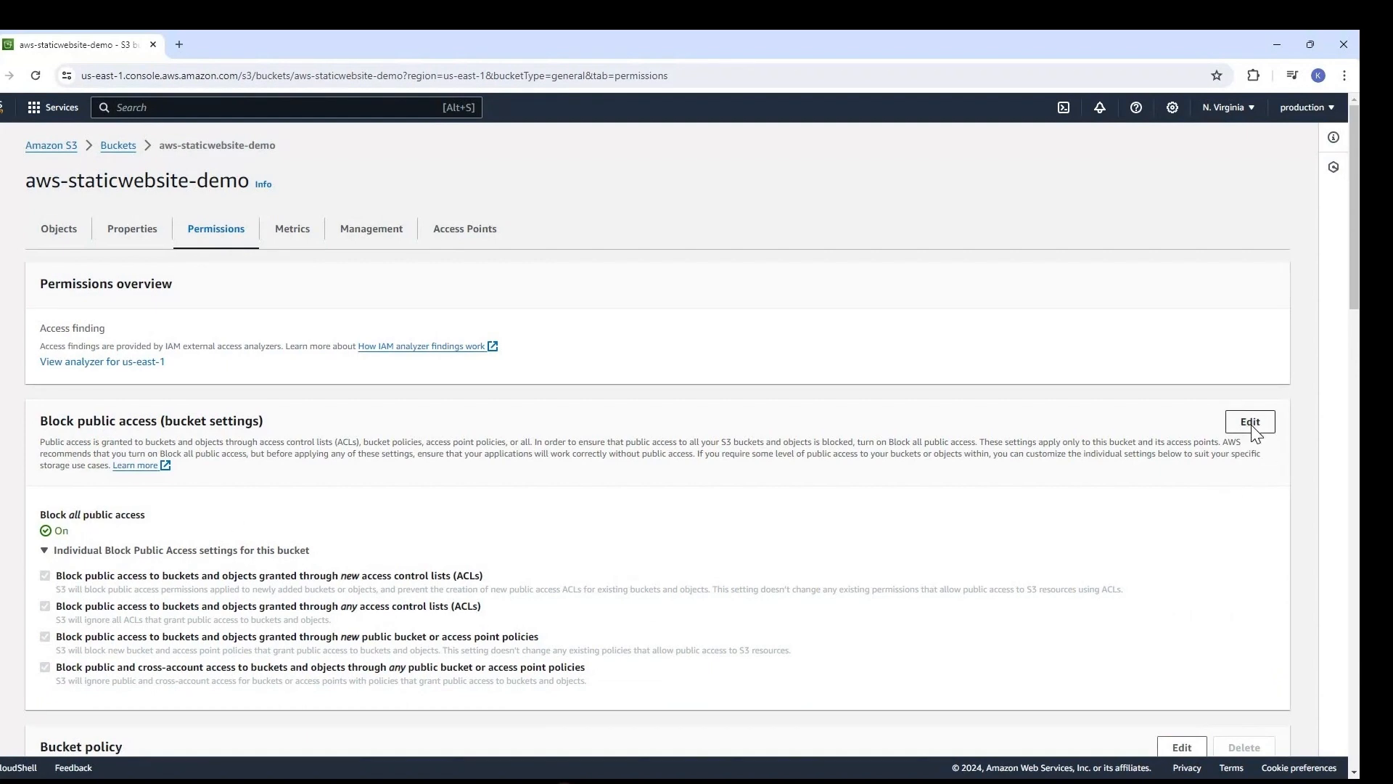
click(46, 330)
click(584, 610)
click(528, 493)
text(confirm)
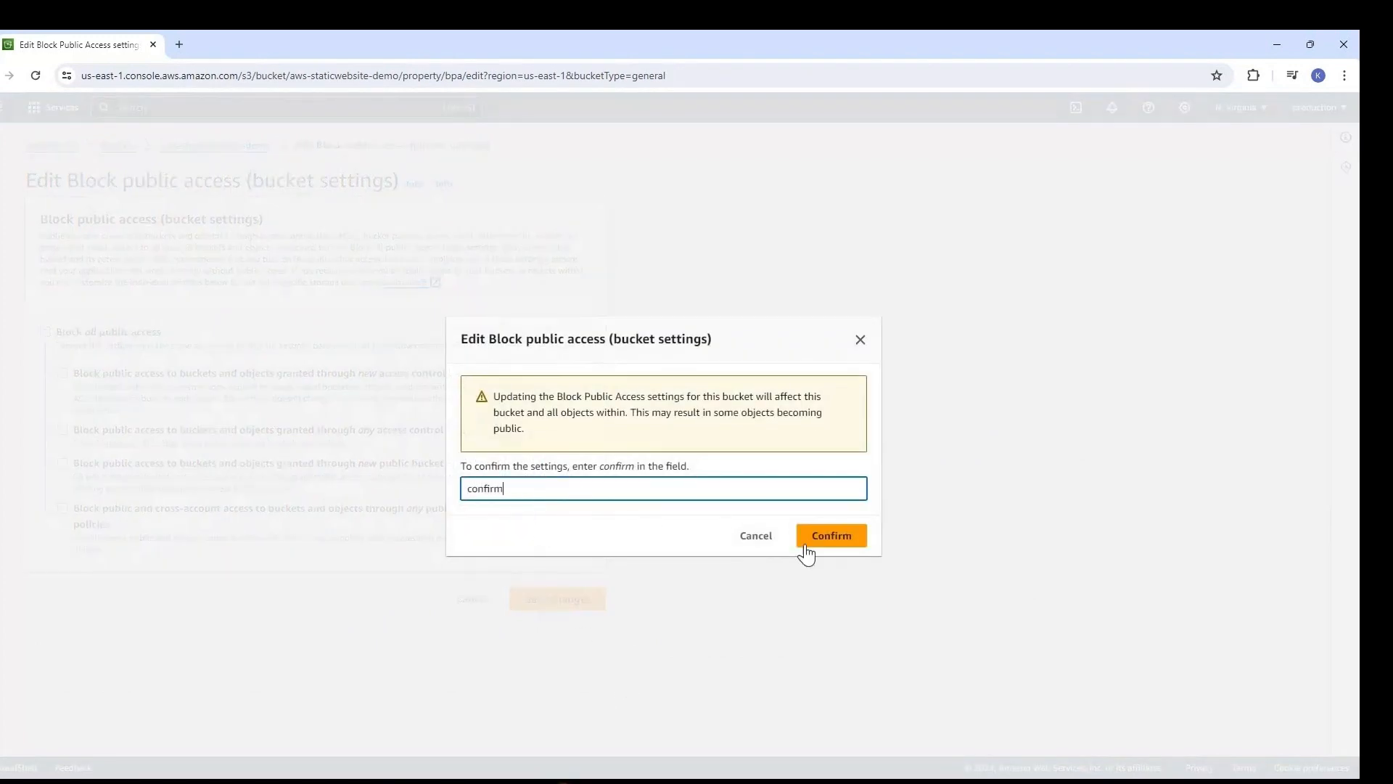
click(822, 540)
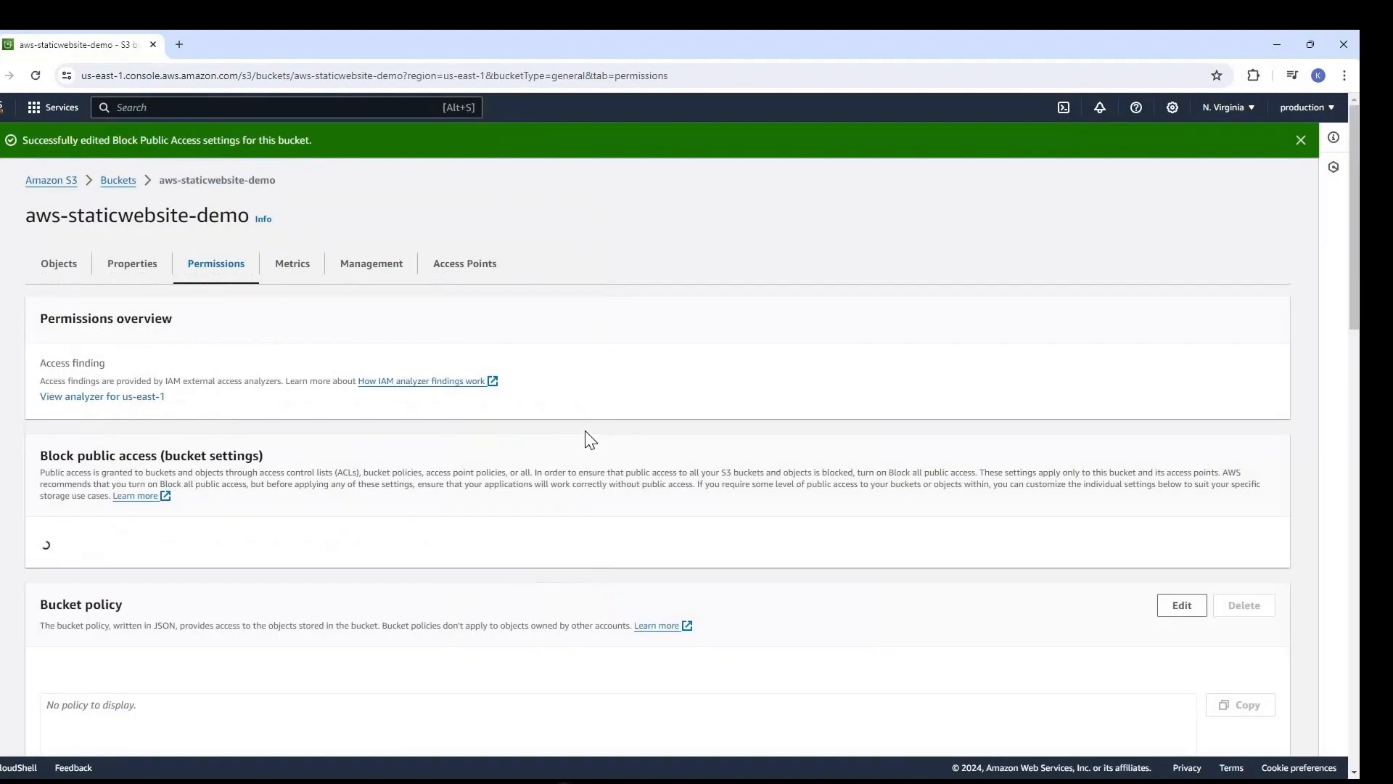
Step: Retest the bucket website endpoint from the static website hosting properties, read the returned page and close it
scroll(590, 436, down, 15)
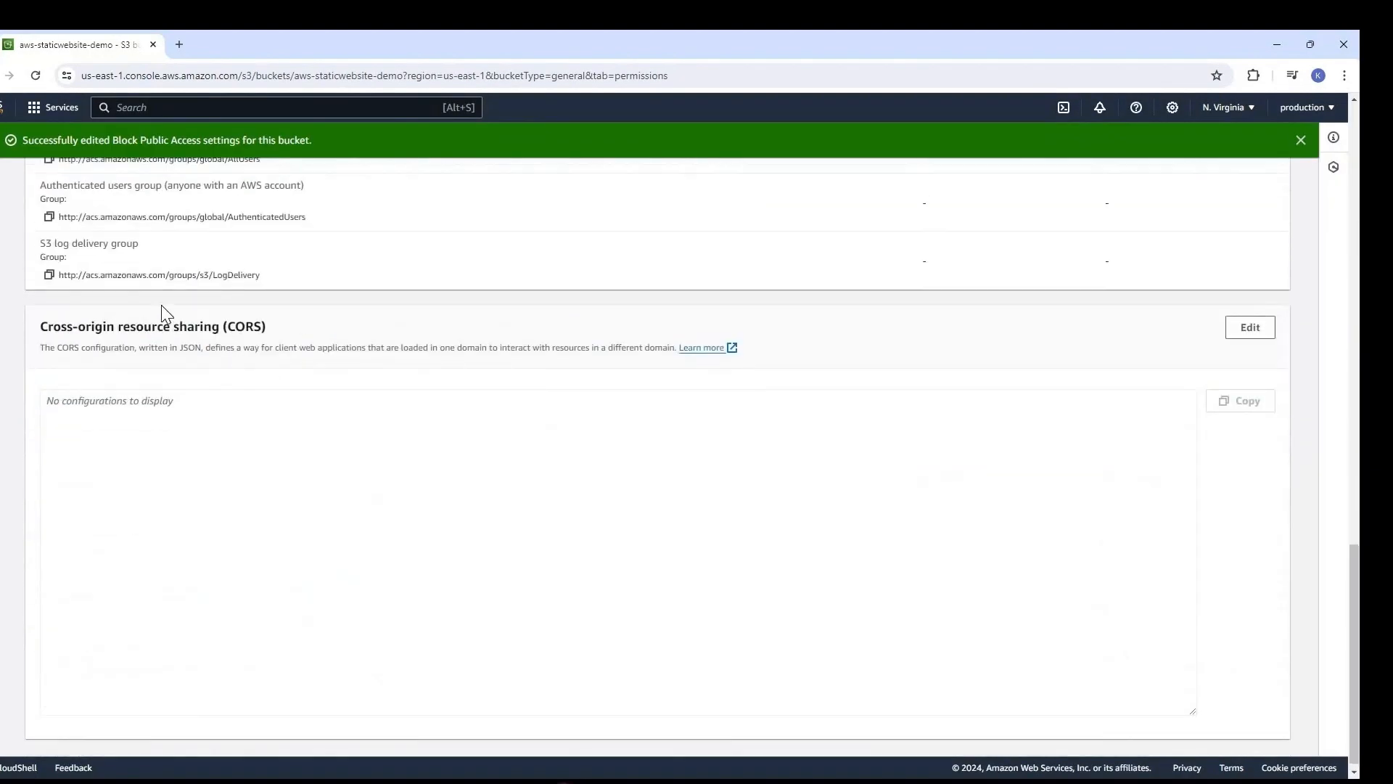
scroll(180, 320, up, 15)
click(132, 277)
scroll(341, 544, down, 20)
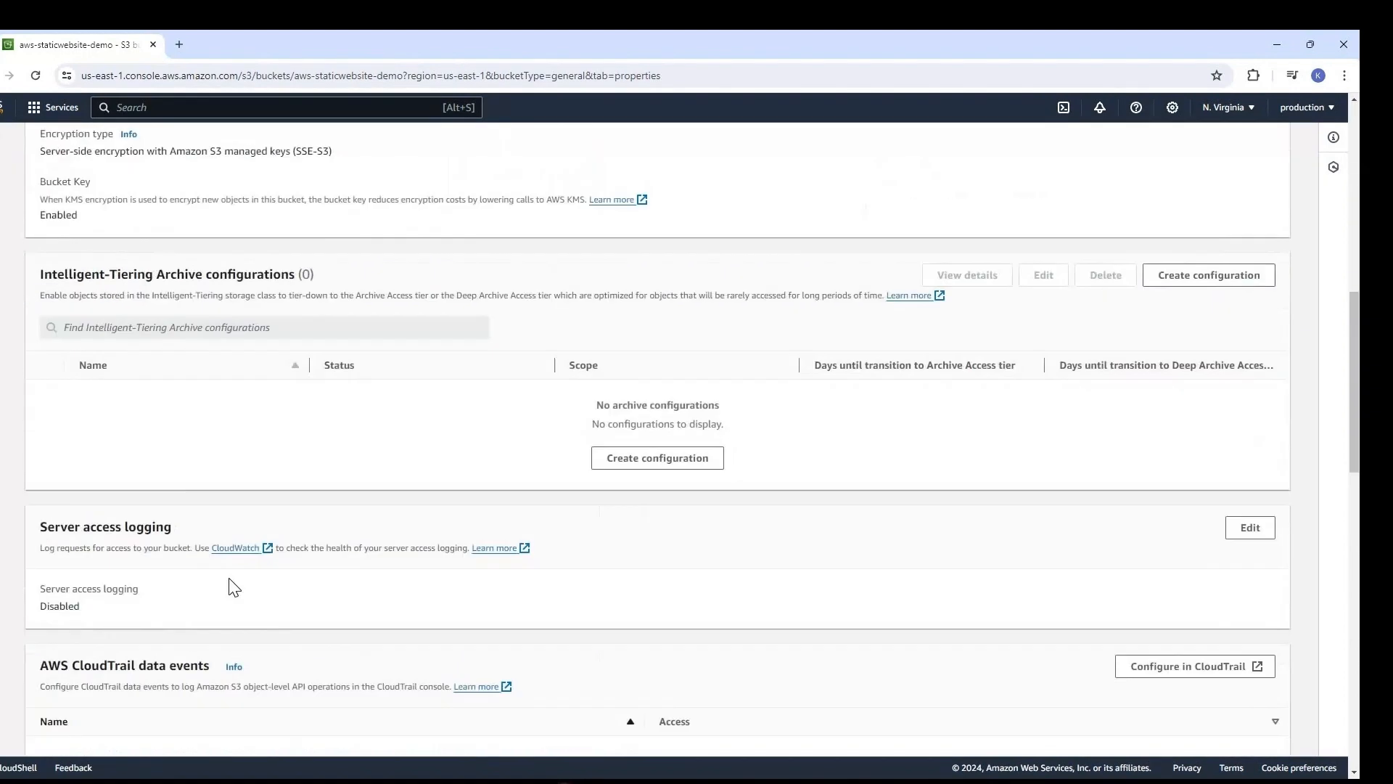
click(388, 704)
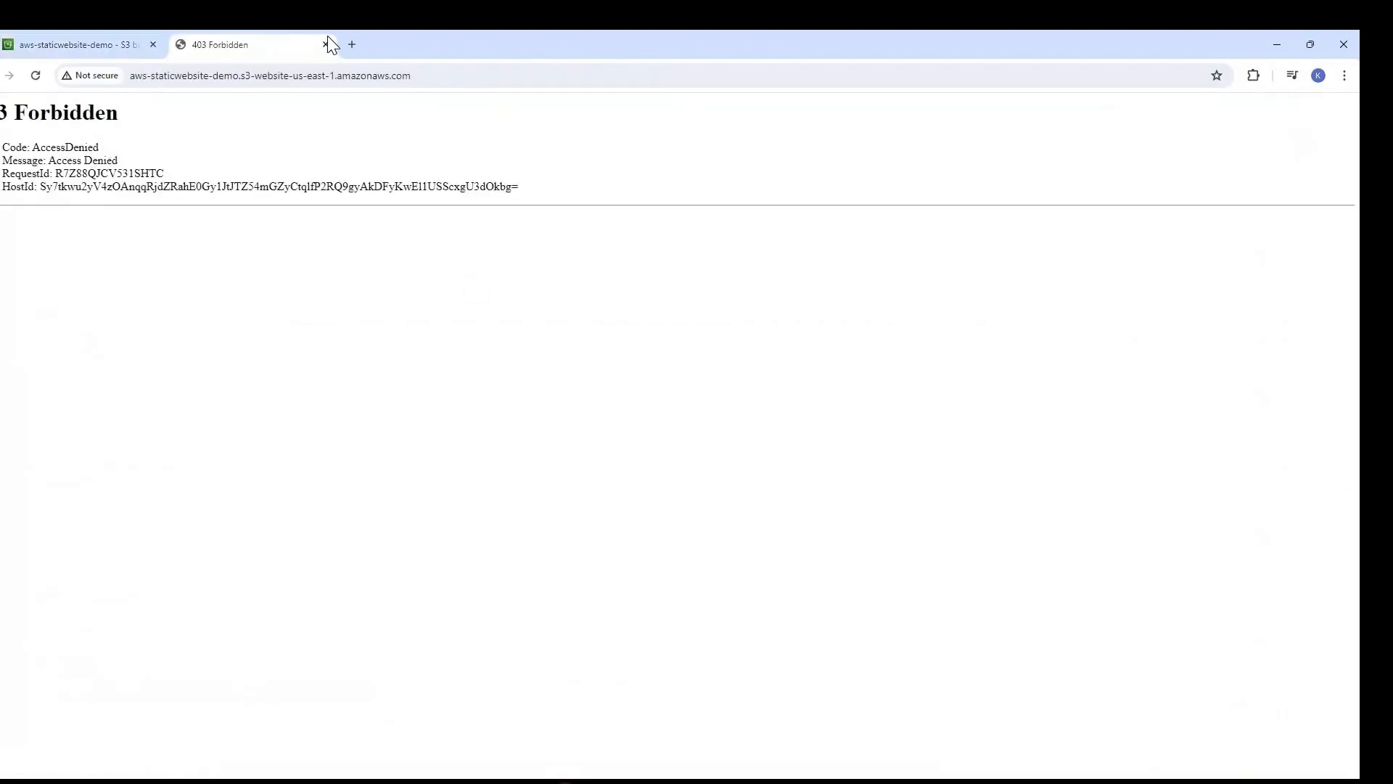
key(ctrl+w)
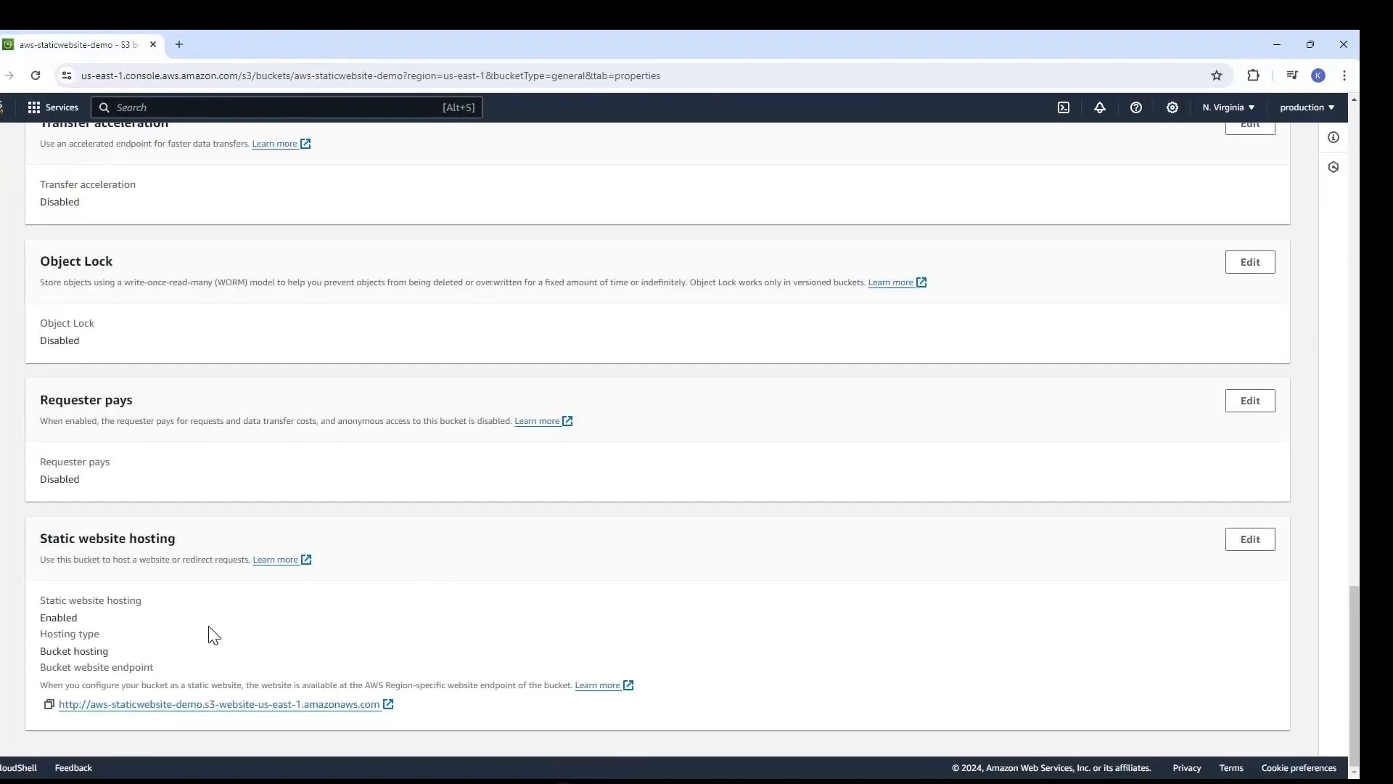
Step: Edit the bucket policy and enter a 2012-10-17 PublicReadGetObject statement allowing principal * the s3:GetObject action on arn:aws:s3:::Bucket-Name/*
scroll(361, 588, up, 20)
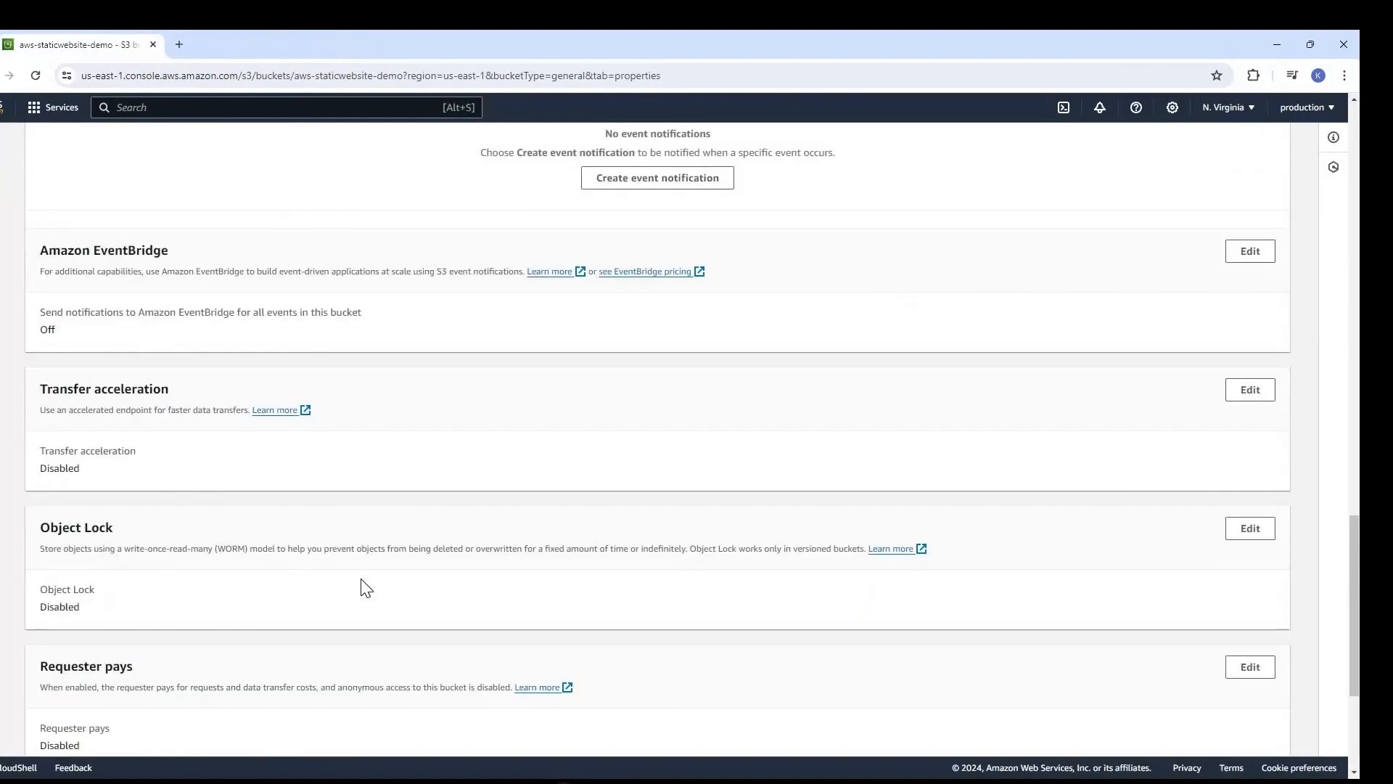
click(219, 233)
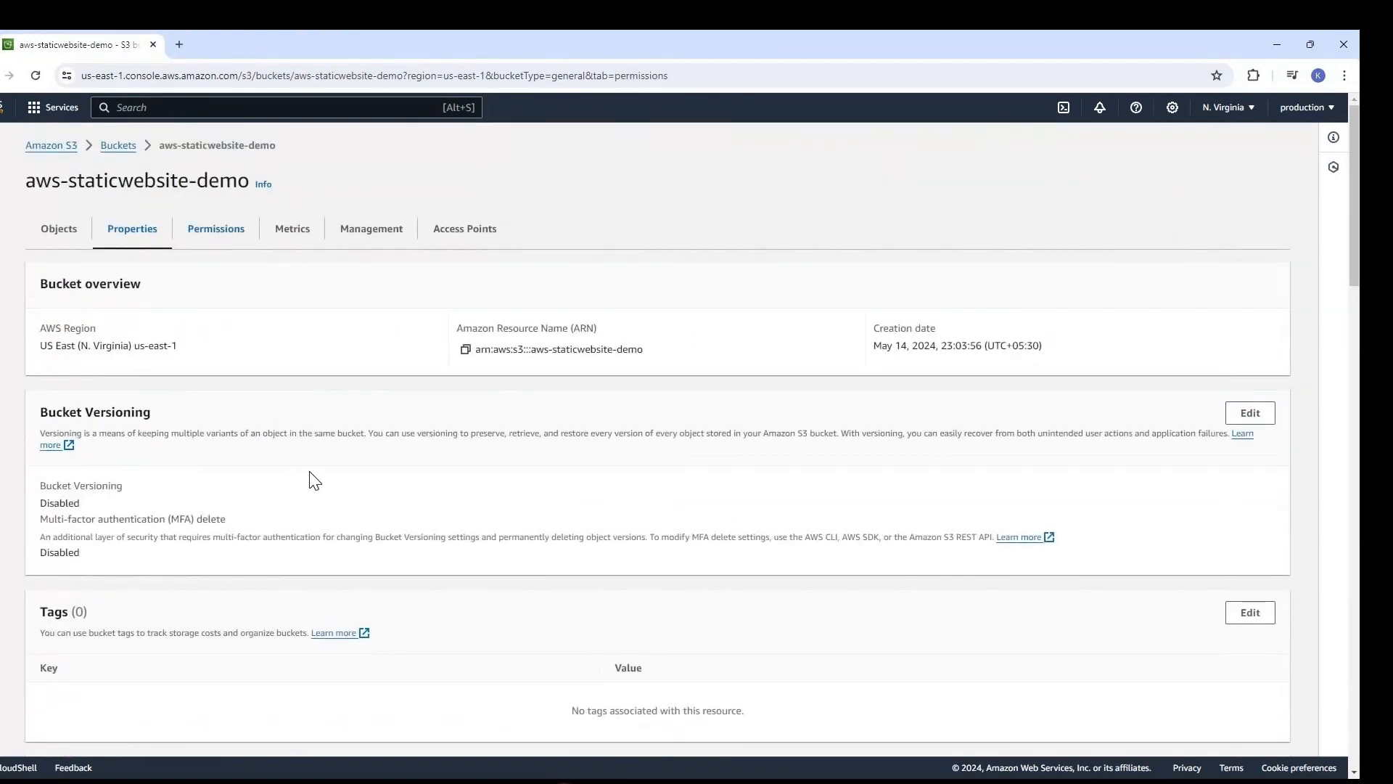
scroll(239, 404, down, 7)
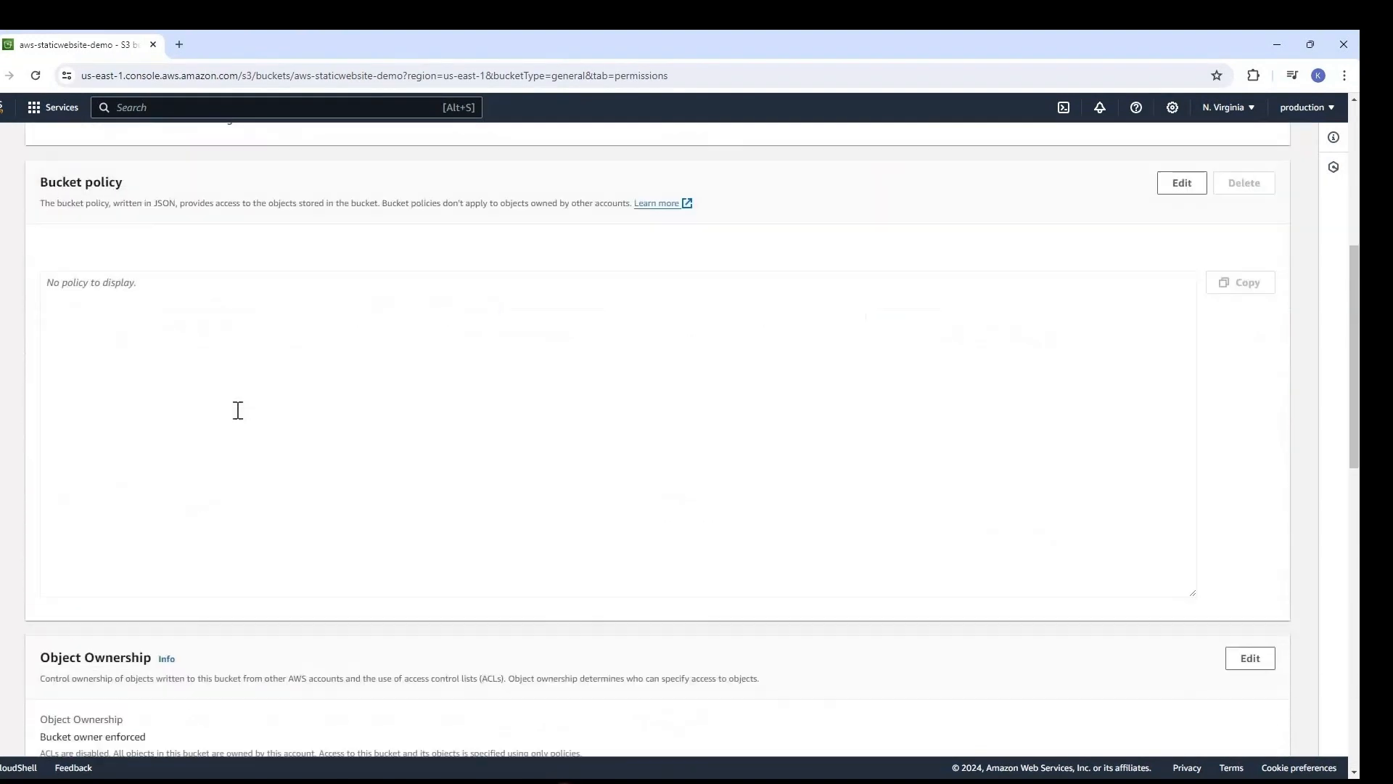
scroll(109, 450, up, 4)
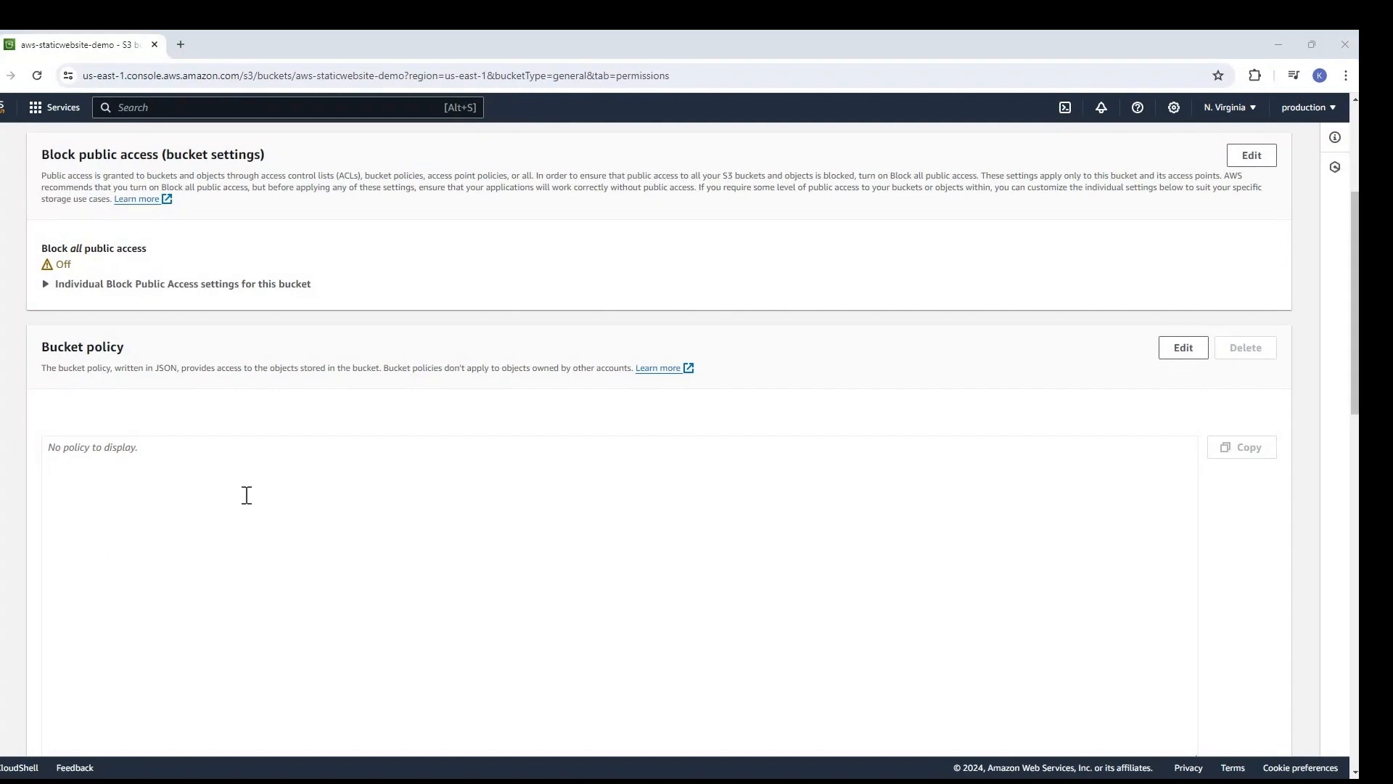
click(247, 495)
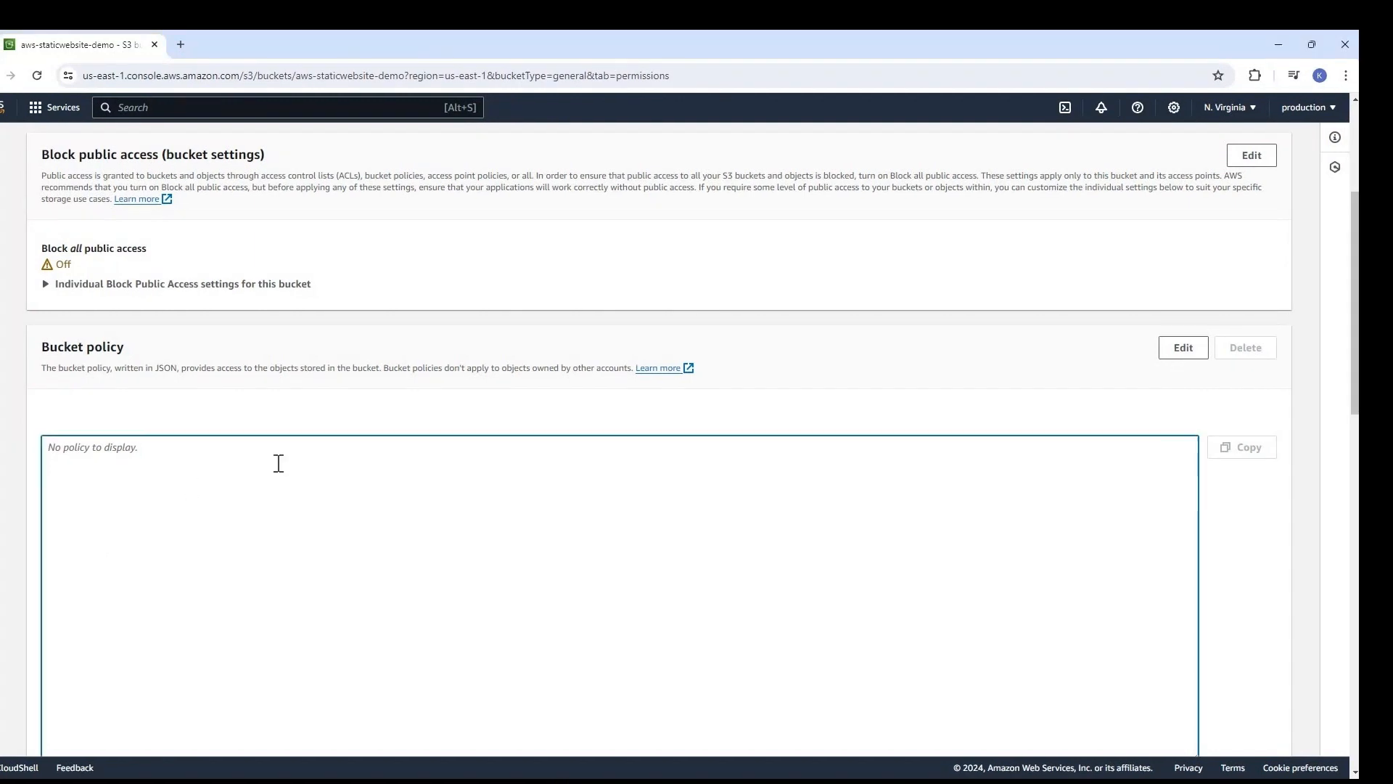
click(1191, 350)
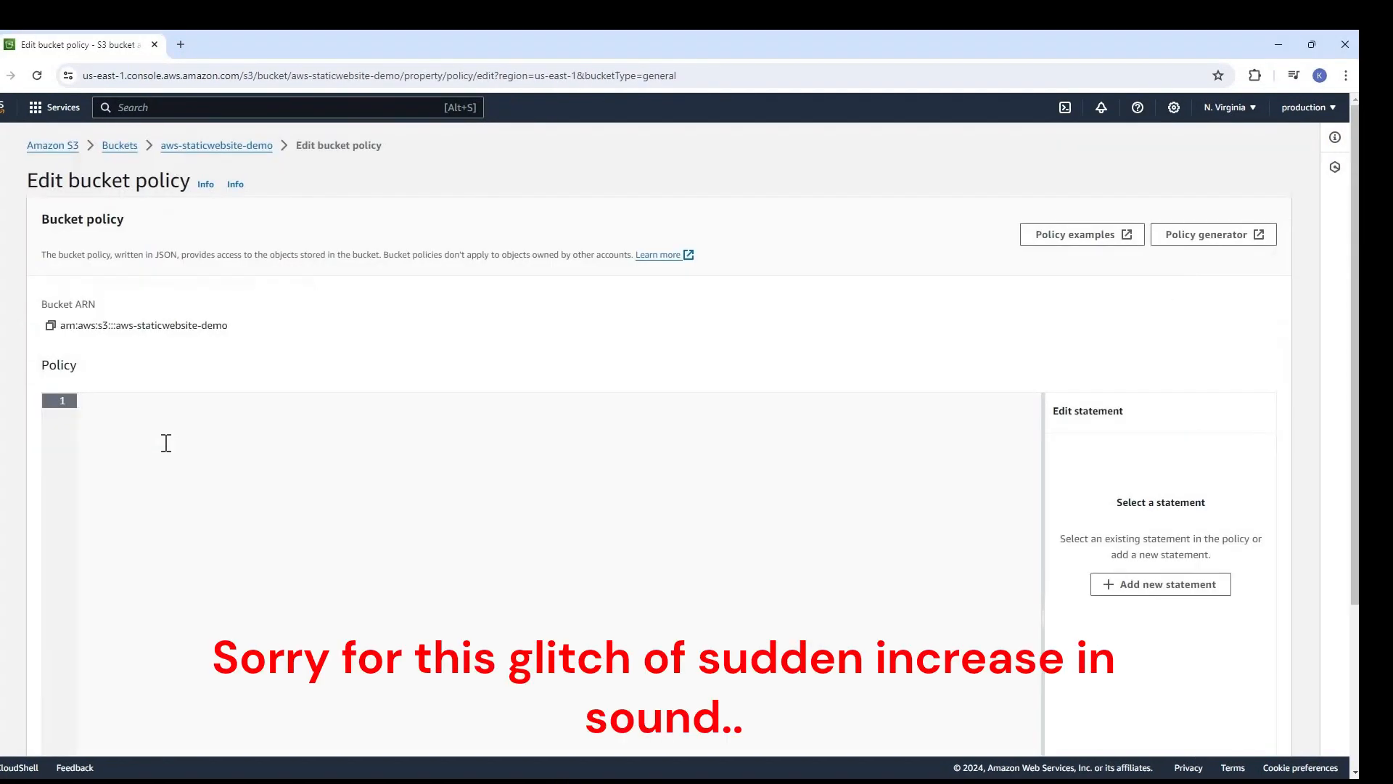
text({     "Version": "2012-10-17",     "Statement": [         {             "Sid": "PublicReadGetObject",             "Effect": "Allow",             "Principal": "*",             "Action": [                 "s3:GetObject"             ],             "Resource": [                 "arn:aws:s3:::Bucket-Name/*"             ]         }     ] })
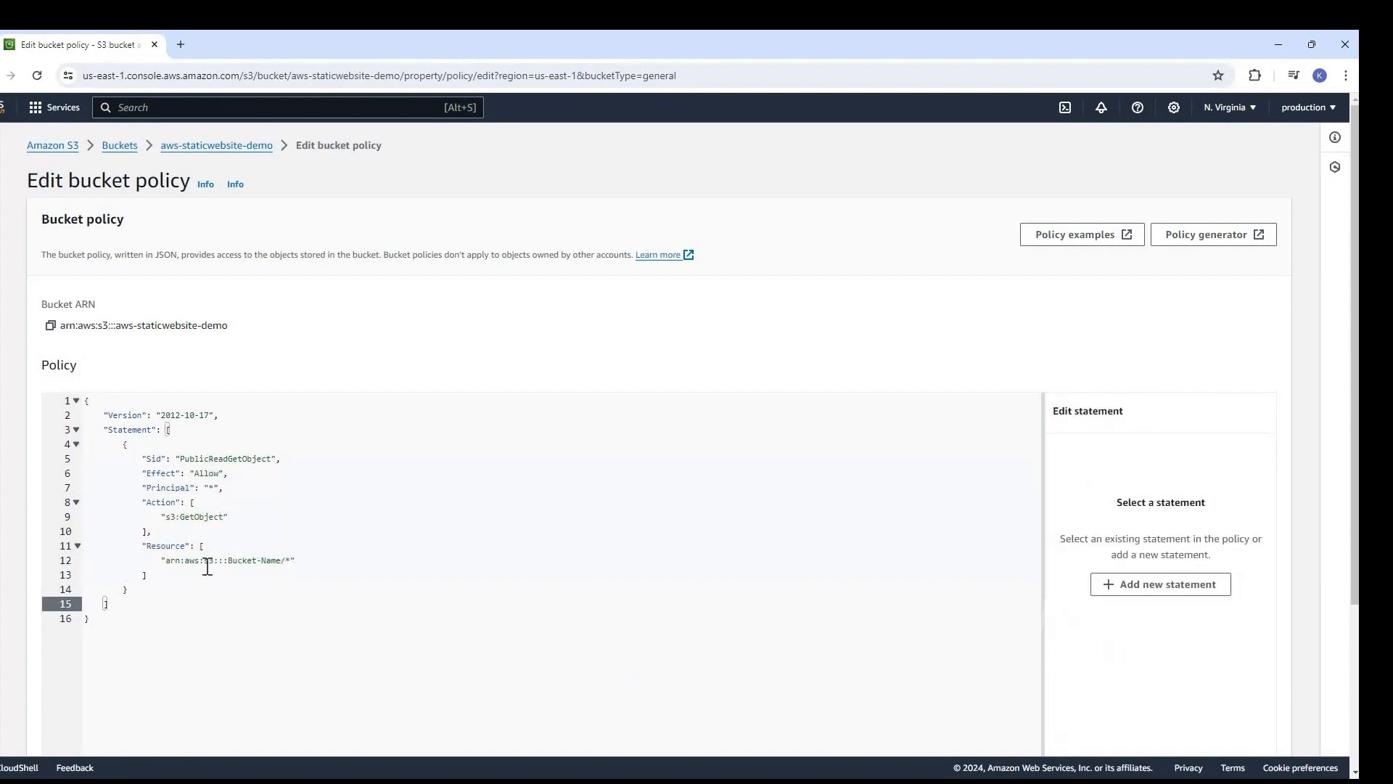
Step: Replace the Bucket-Name placeholder in the policy's Resource ARN with aws-staticwebsite-demo, copied from the Bucket ARN
click(218, 482)
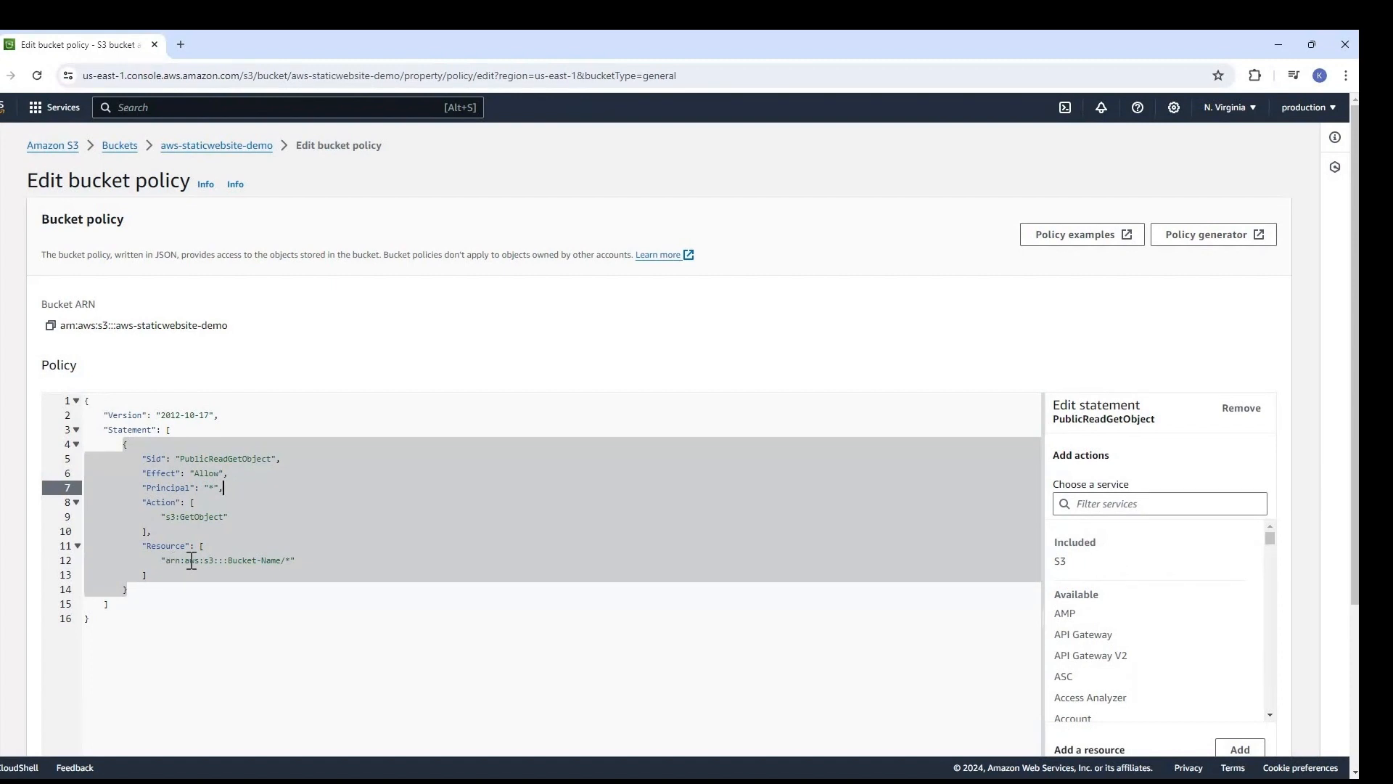
click(166, 560)
key(shift+Right)
key(shift+Right)
key(shift+Right)
key(shift+Right)
key(shift+Right)
key(shift+Right)
key(shift+Right)
key(shift+Right)
key(shift+Right)
key(shift+Right)
key(shift+Right)
key(shift+Right)
key(shift+Right)
key(shift+Right)
key(shift+Right)
key(shift+Right)
key(shift+Right)
key(shift+Right)
key(shift+Right)
key(shift+Right)
click(255, 592)
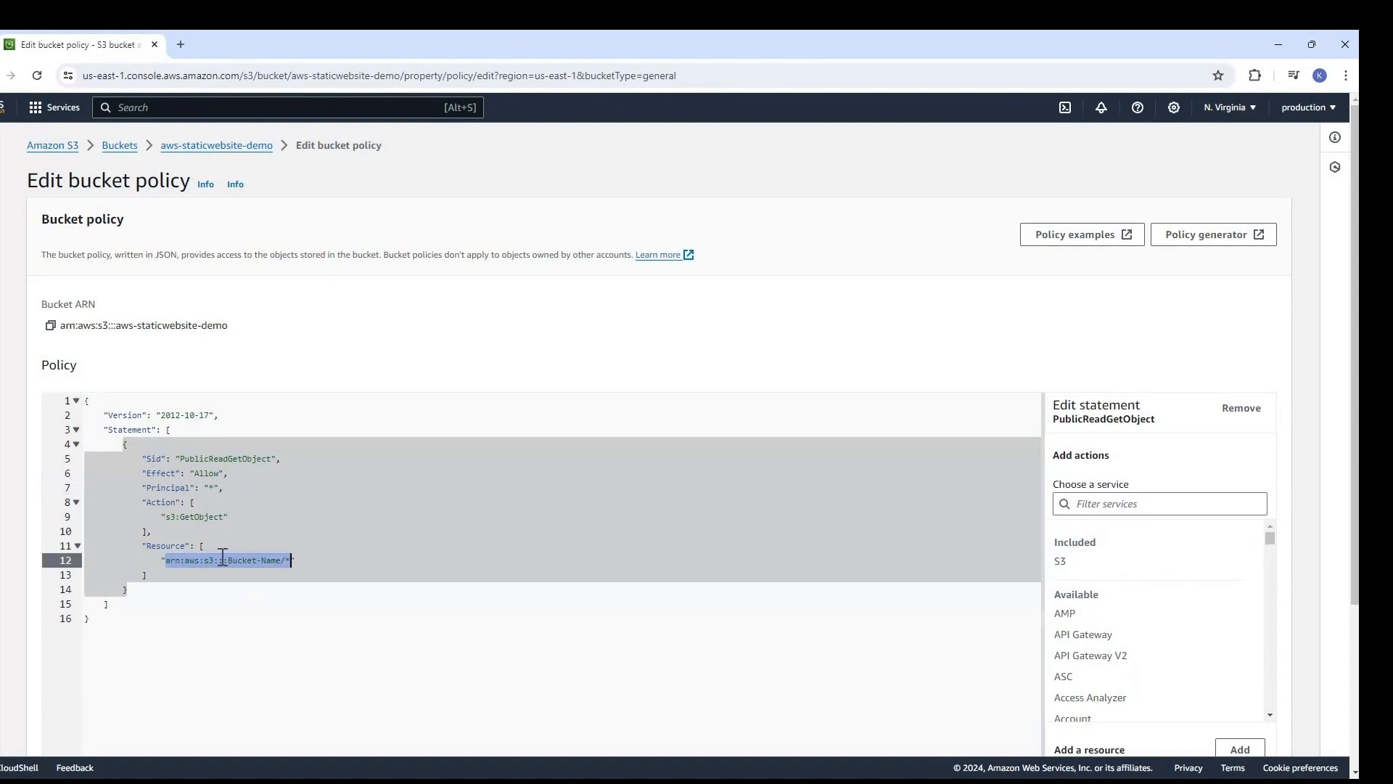
drag(230, 560, 282, 560)
drag(119, 327, 405, 353)
key(ctrl+c)
click(299, 564)
drag(229, 560, 282, 560)
key(ctrl+v)
Step: Check the completed policy statement and save the bucket policy changes
scroll(269, 428, down, 3)
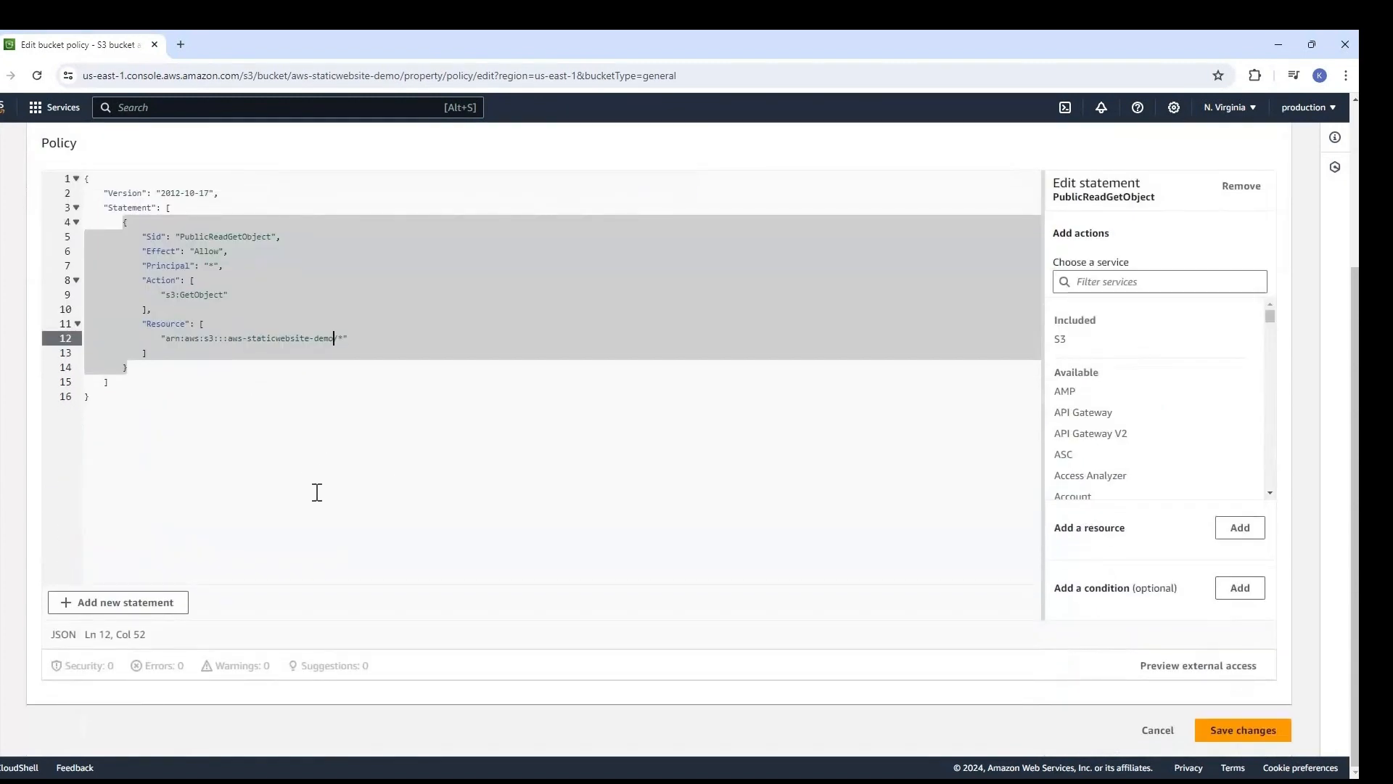
scroll(313, 492, up, 3)
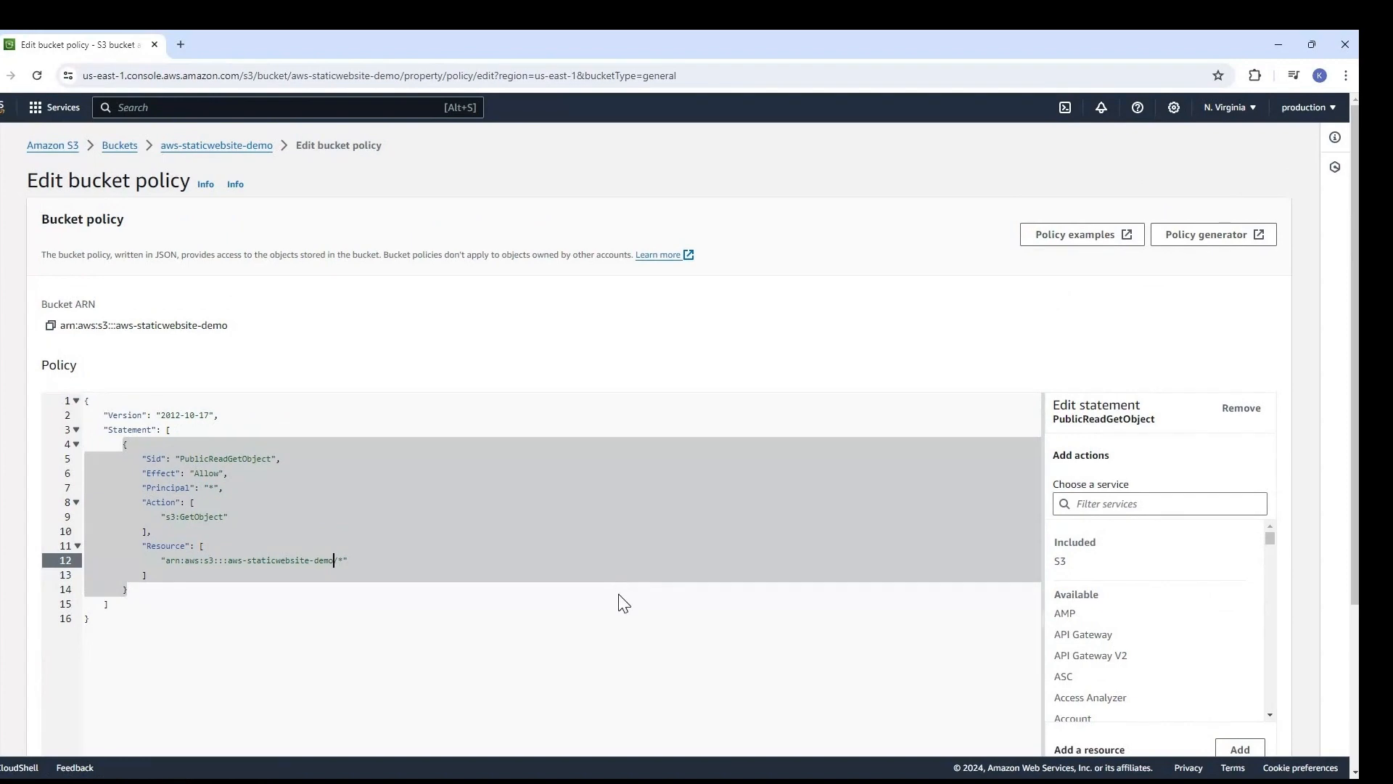
scroll(986, 753, down, 3)
click(1242, 732)
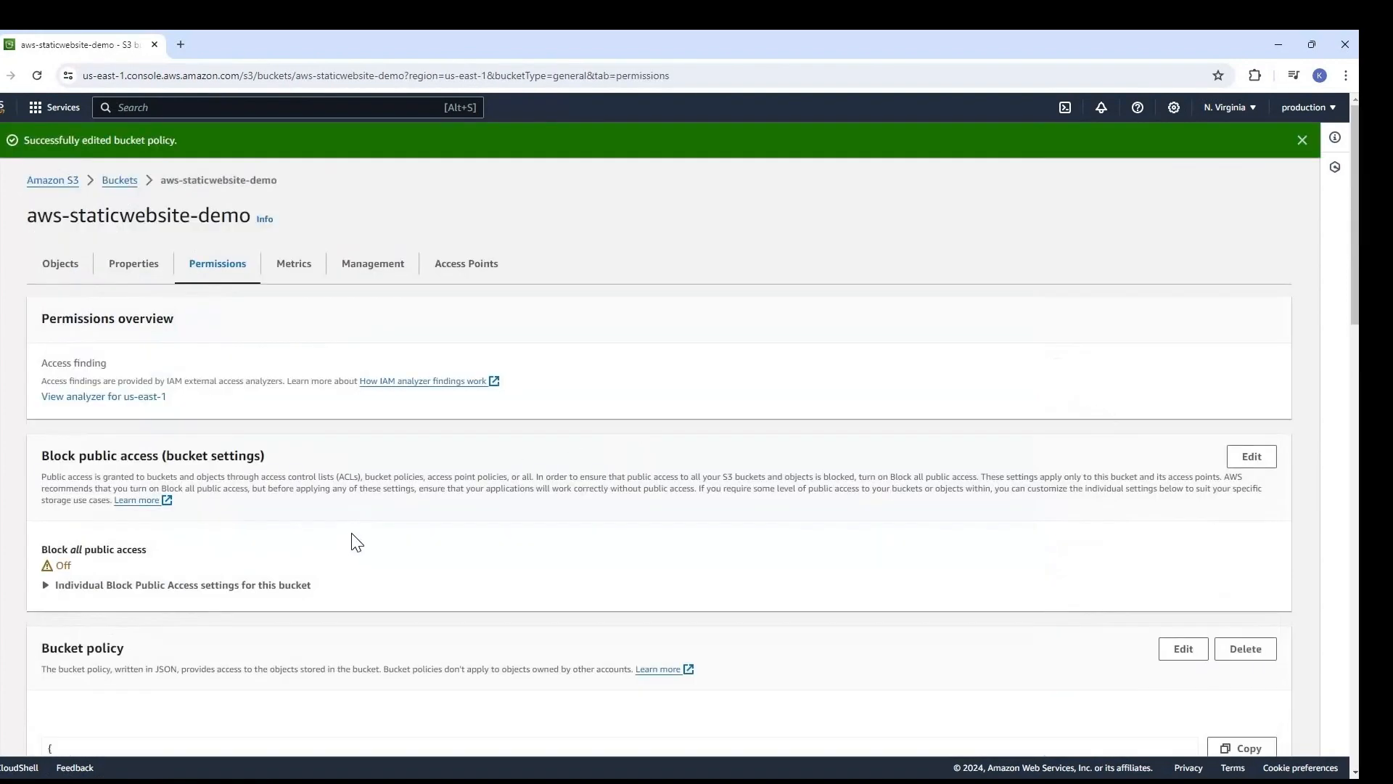
Step: Open the bucket website endpoint from the static website hosting section of the bucket's properties
scroll(355, 538, down, 15)
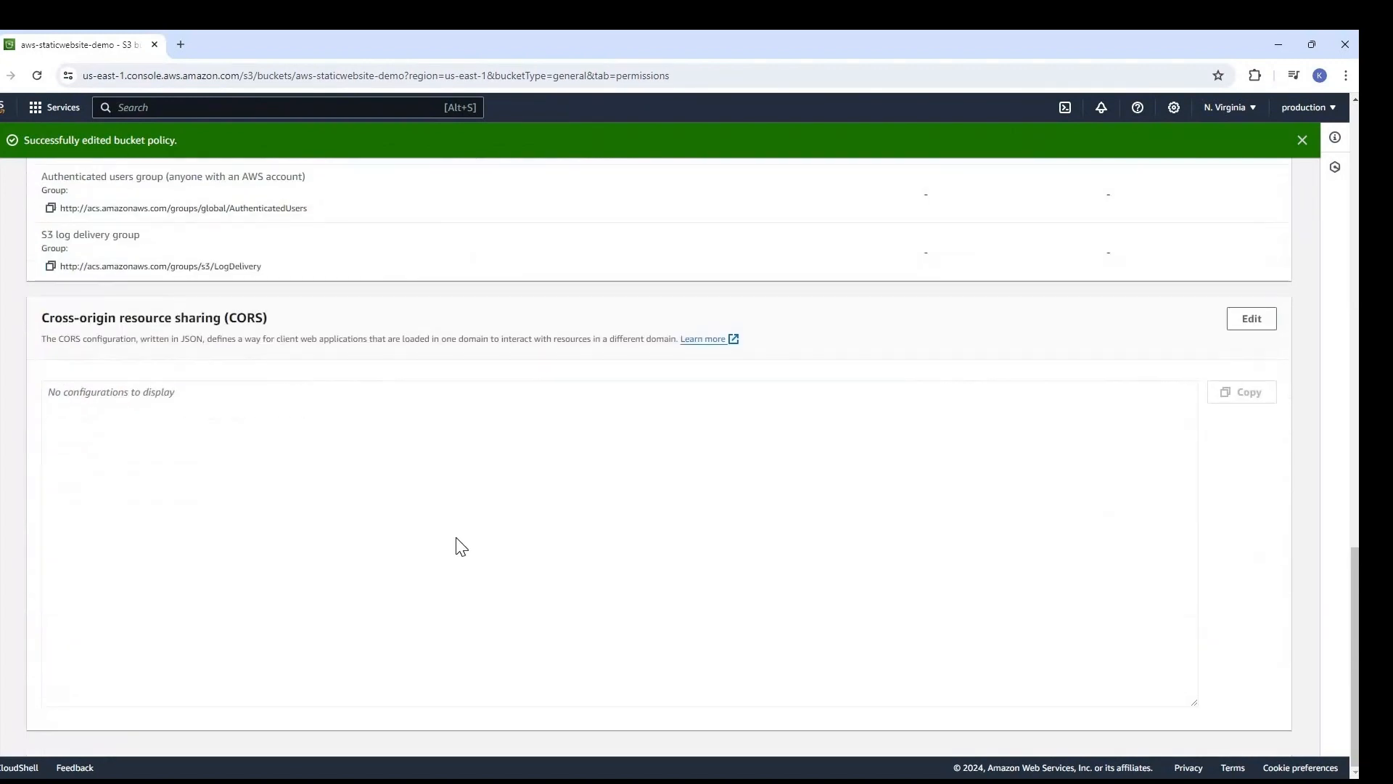
scroll(457, 545, up, 15)
click(133, 265)
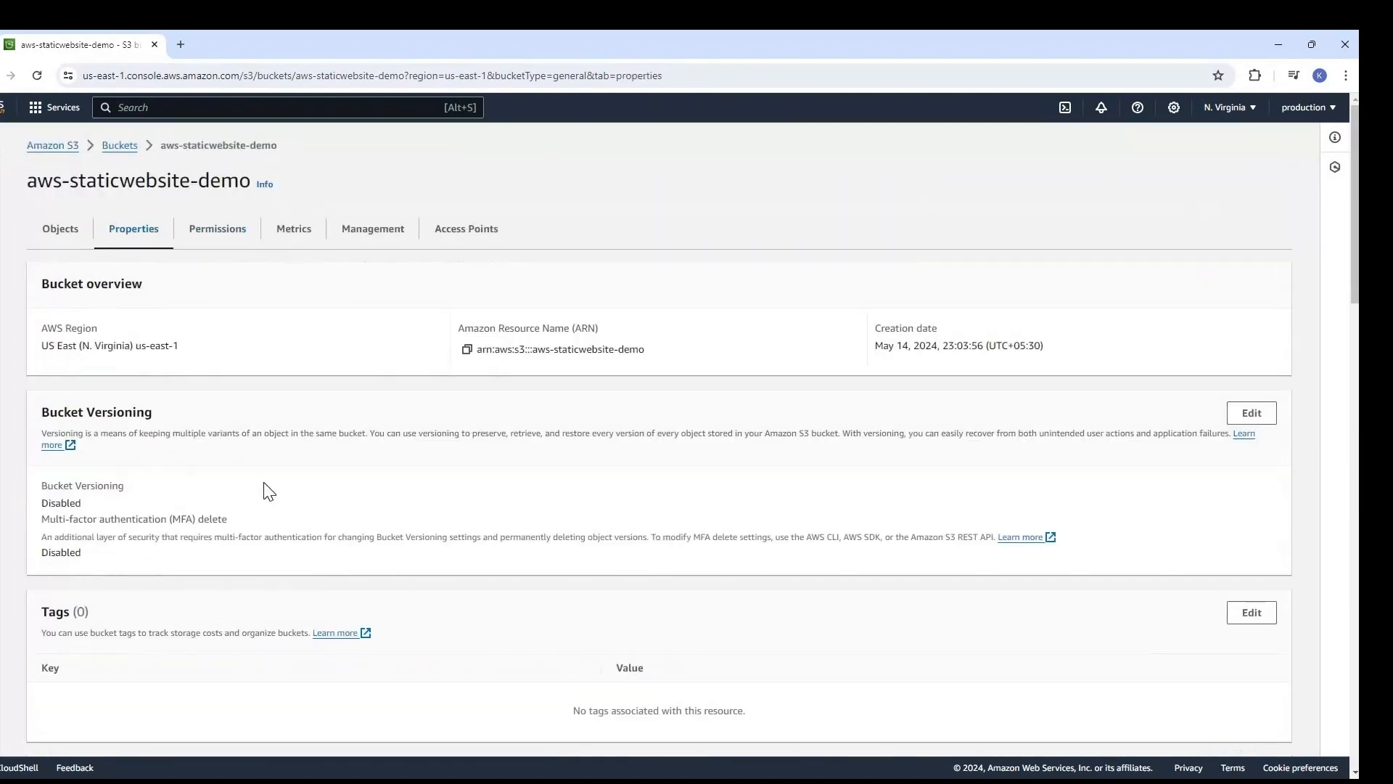
scroll(310, 498, down, 15)
scroll(384, 718, down, 6)
click(389, 709)
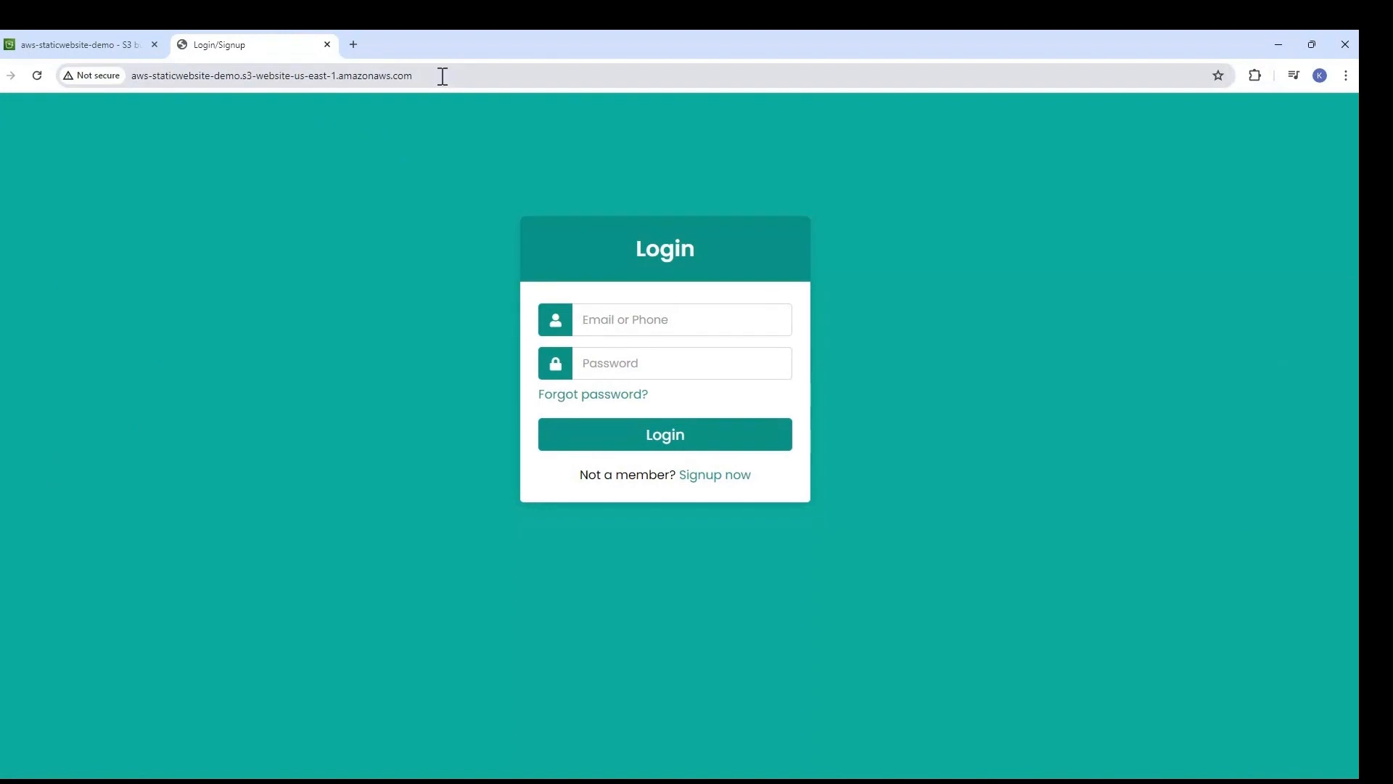
Step: Try the hosted login page's Email or Phone and Password fields, and follow the Signup now link to check the Sign-Up form
click(622, 323)
click(628, 361)
click(634, 312)
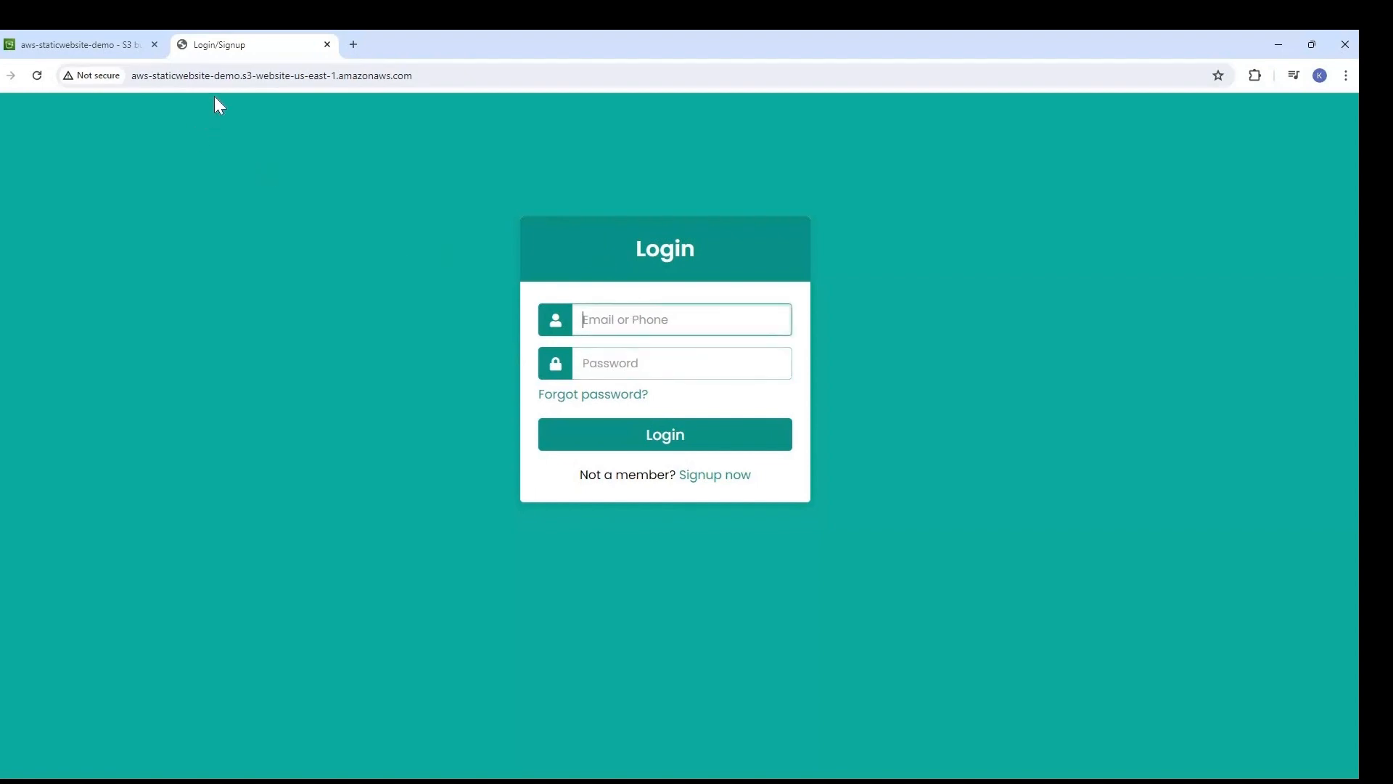
click(745, 485)
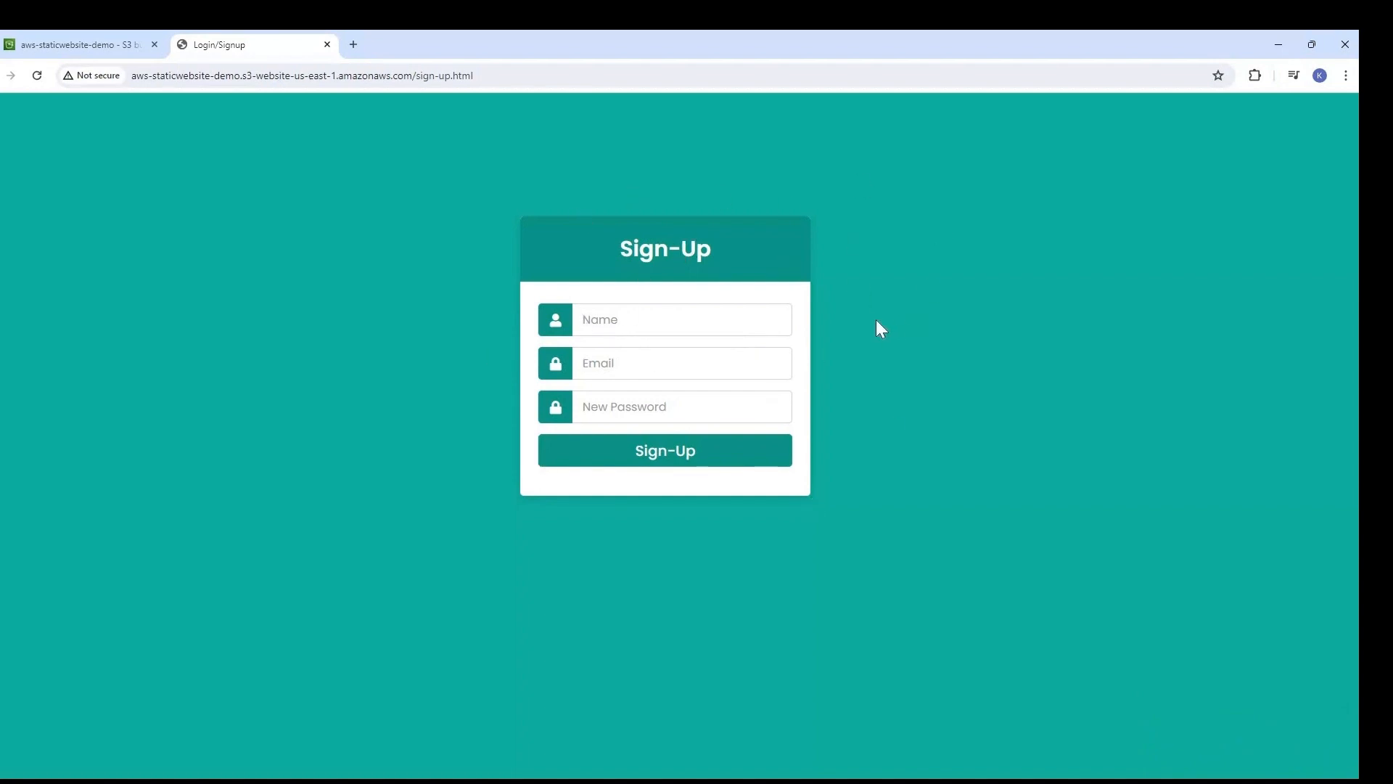
click(647, 361)
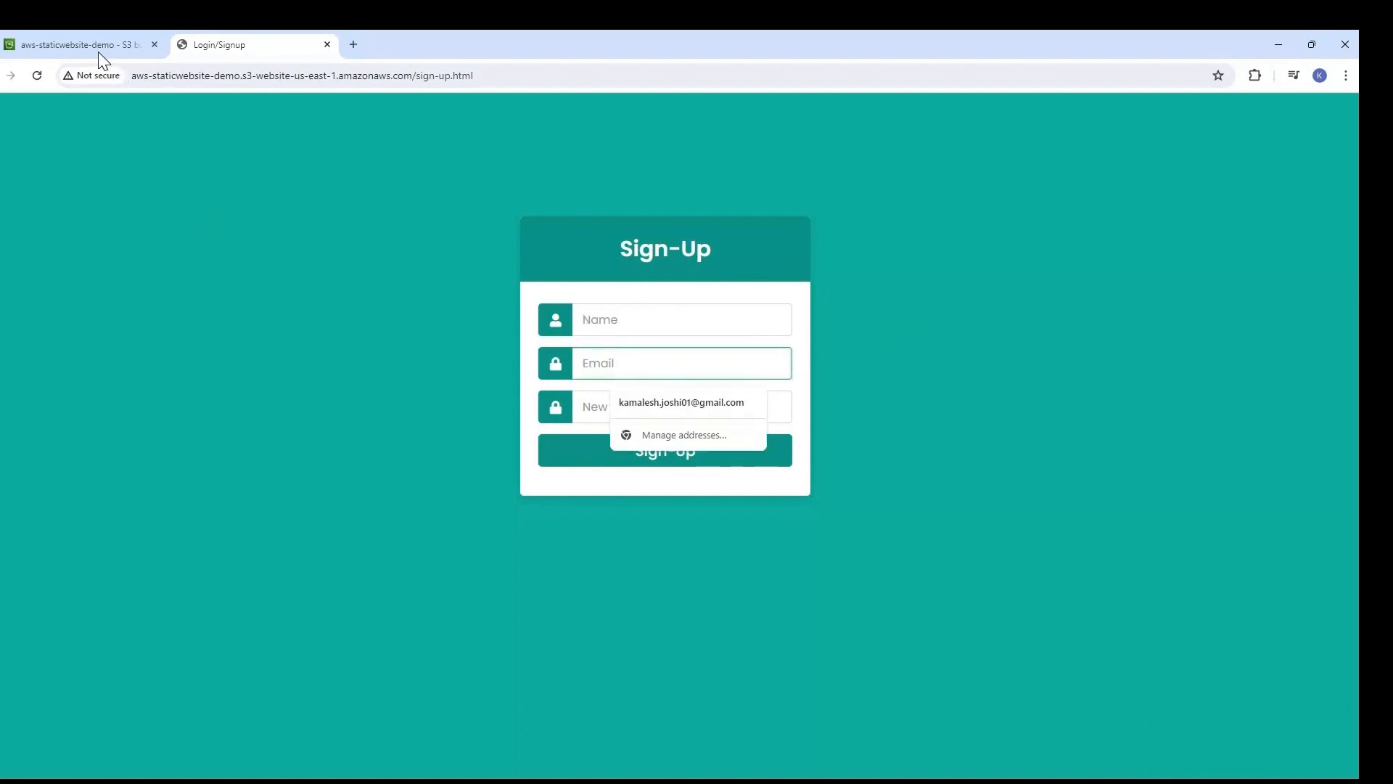
Step: Return to the S3 bucket and review its Block Public Access setting and saved bucket policy in the permissions
key(ctrl+Tab)
scroll(373, 507, up, 15)
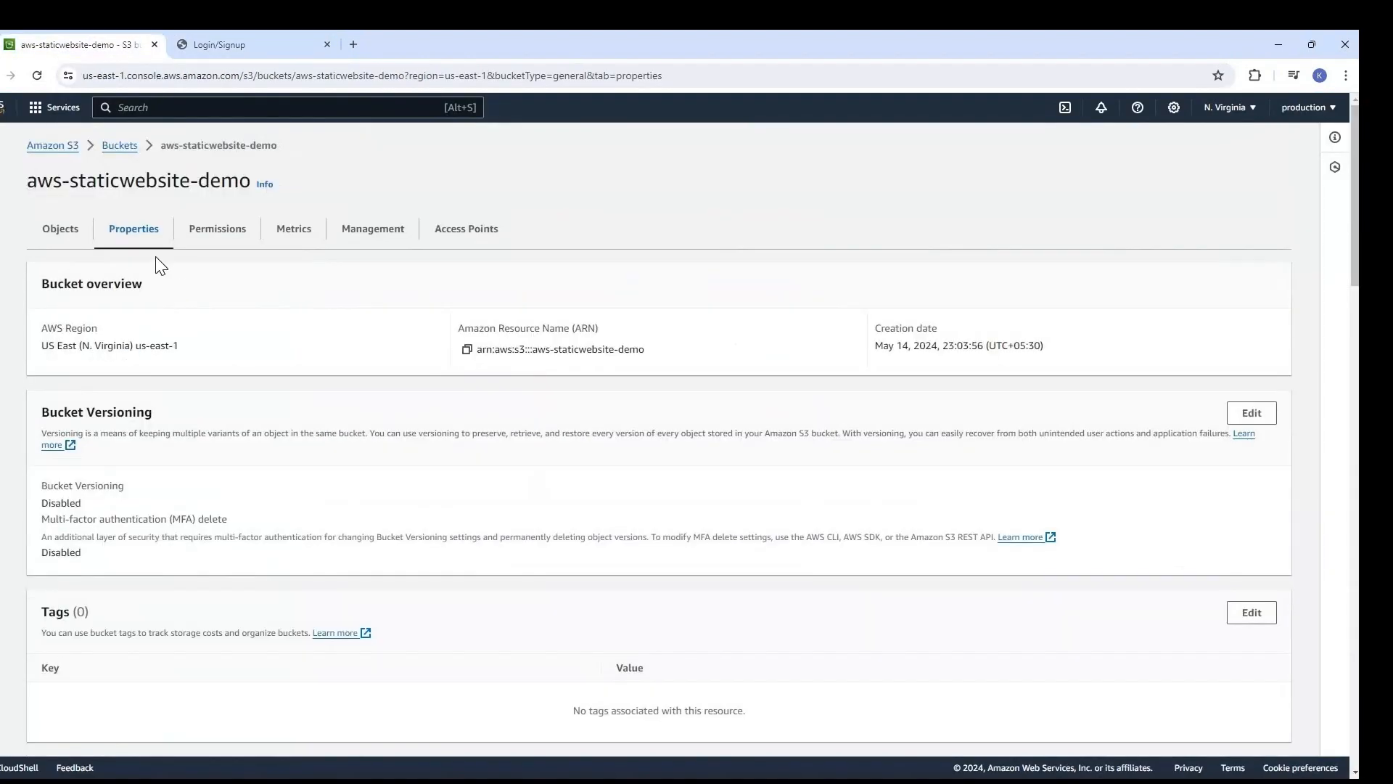
click(217, 228)
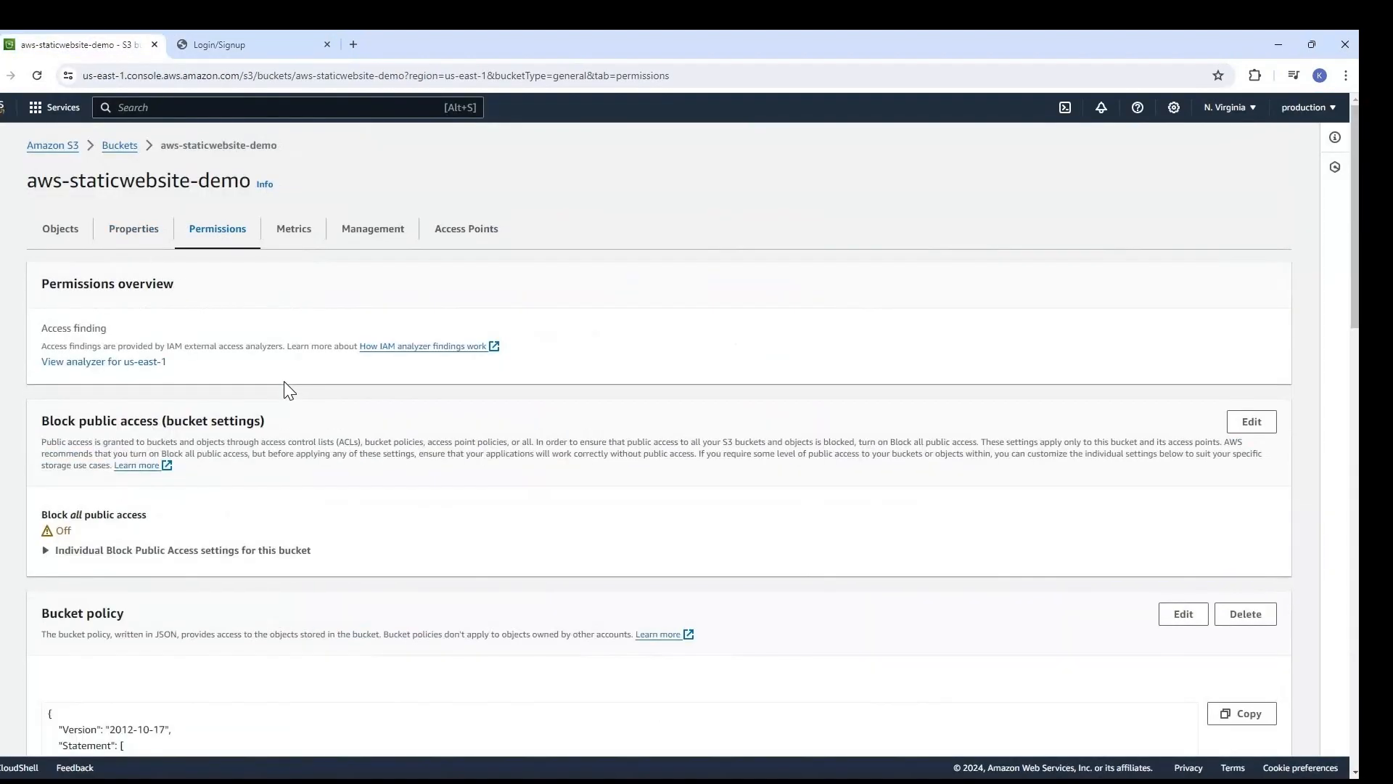
scroll(114, 297, down, 3)
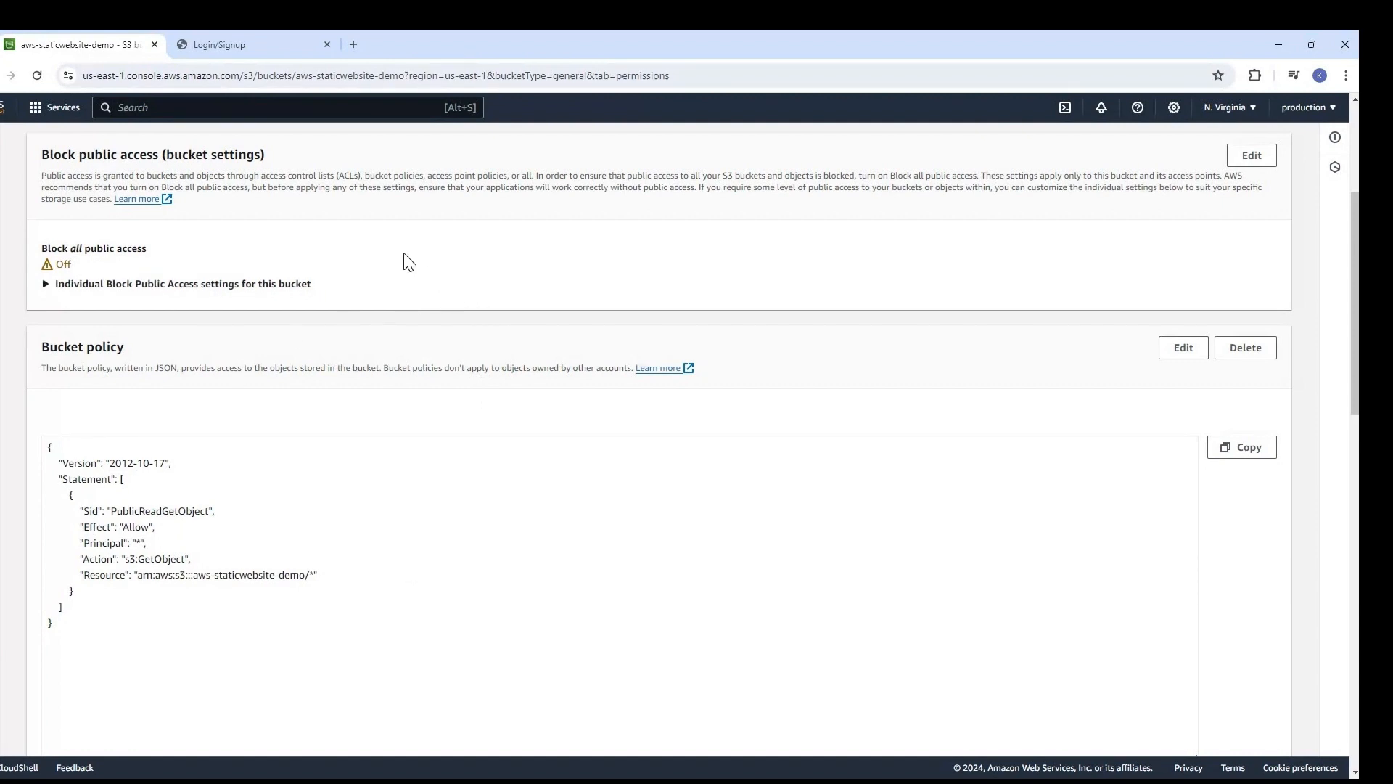
click(234, 46)
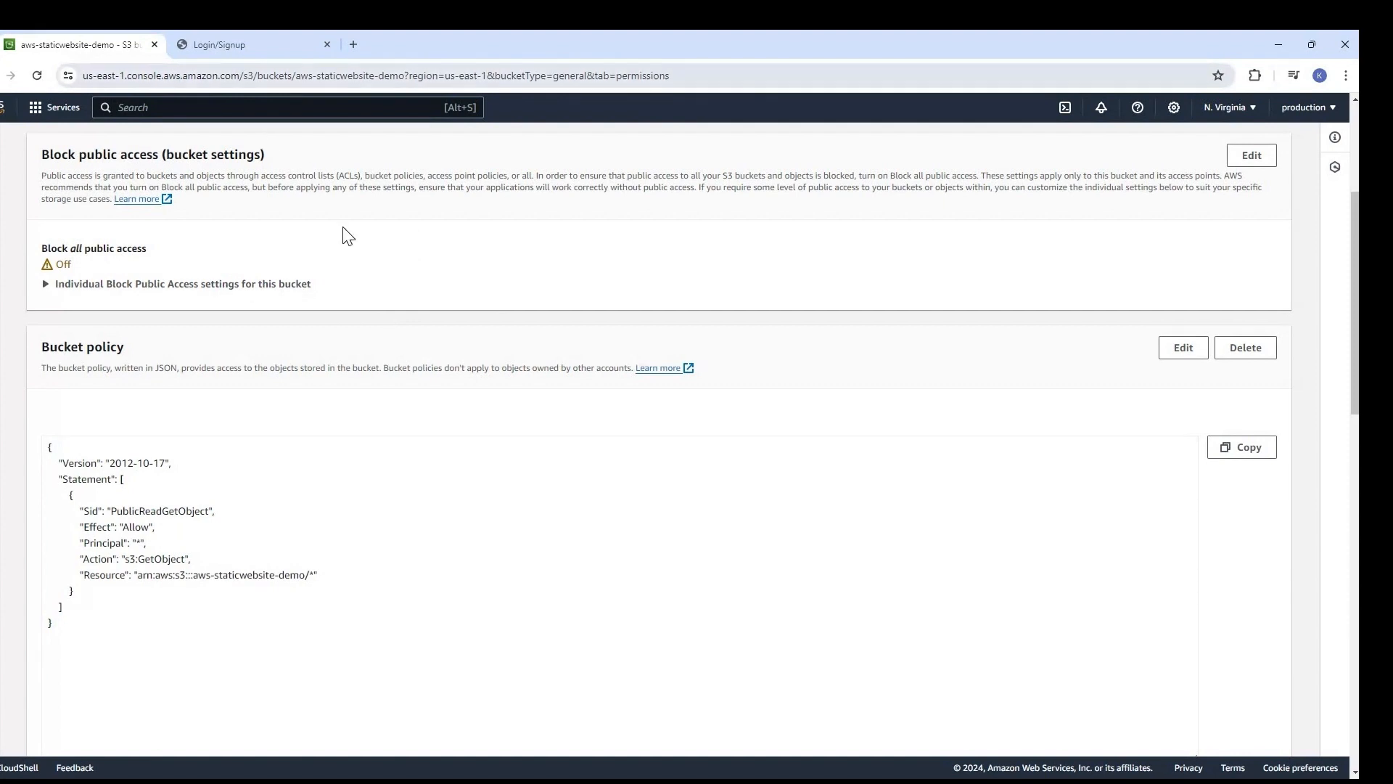